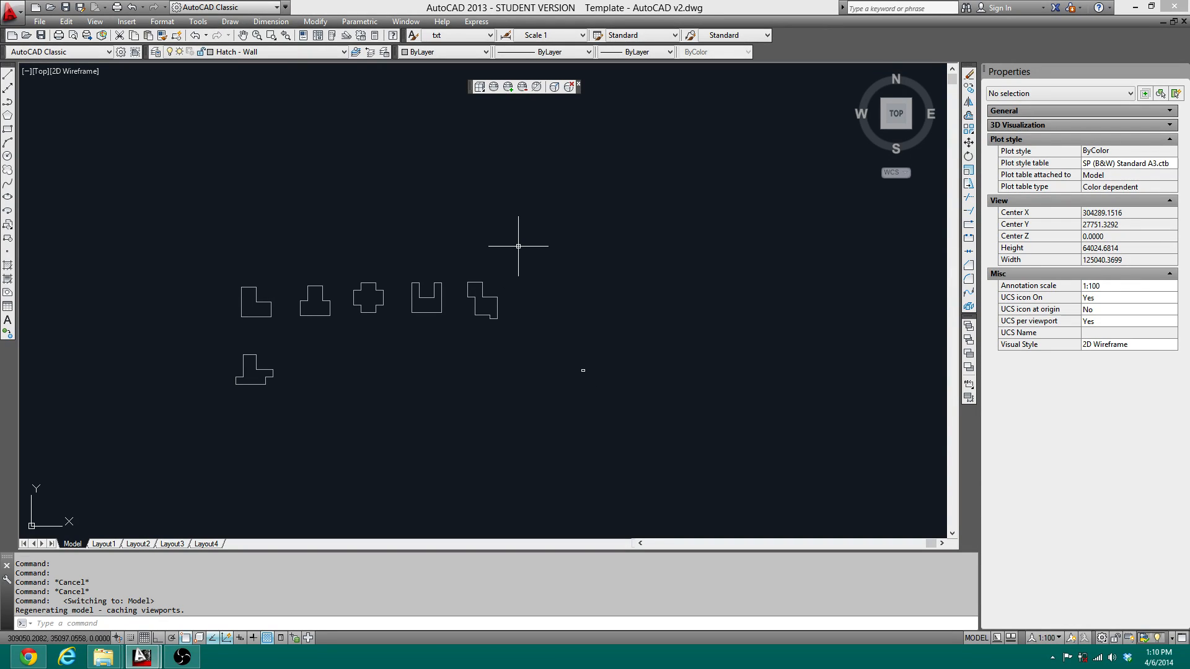
Examine the outlined shapes and the title block sheet beside them in model space
click(517, 422)
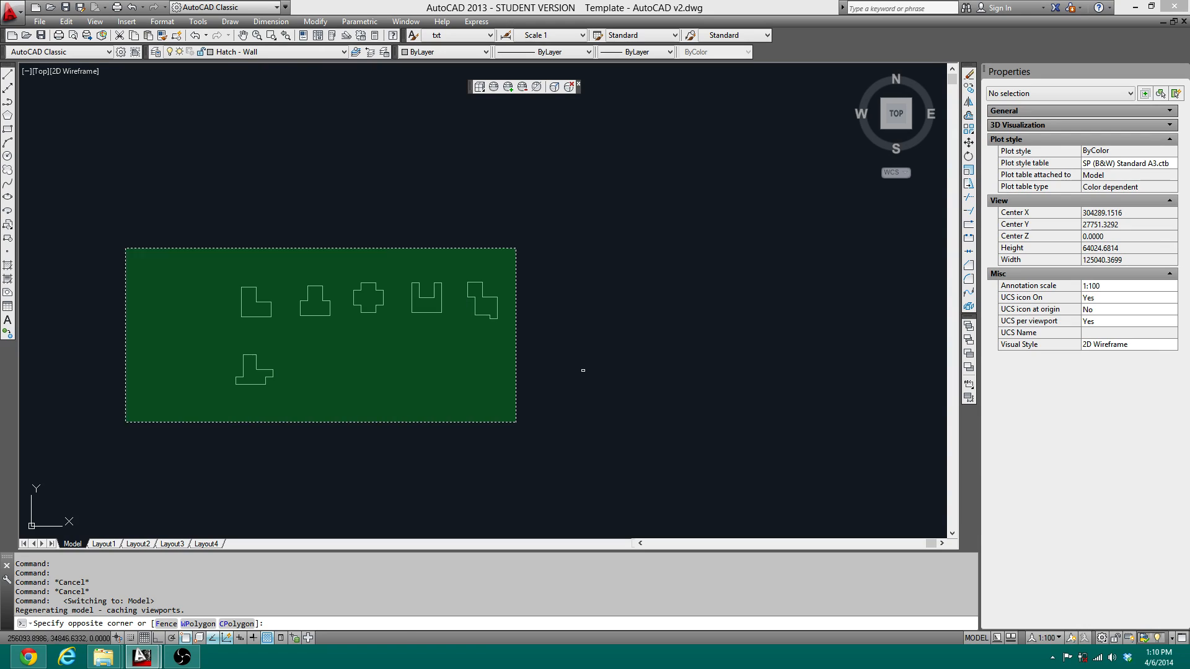
click(499, 366)
scroll(555, 375, up, 4)
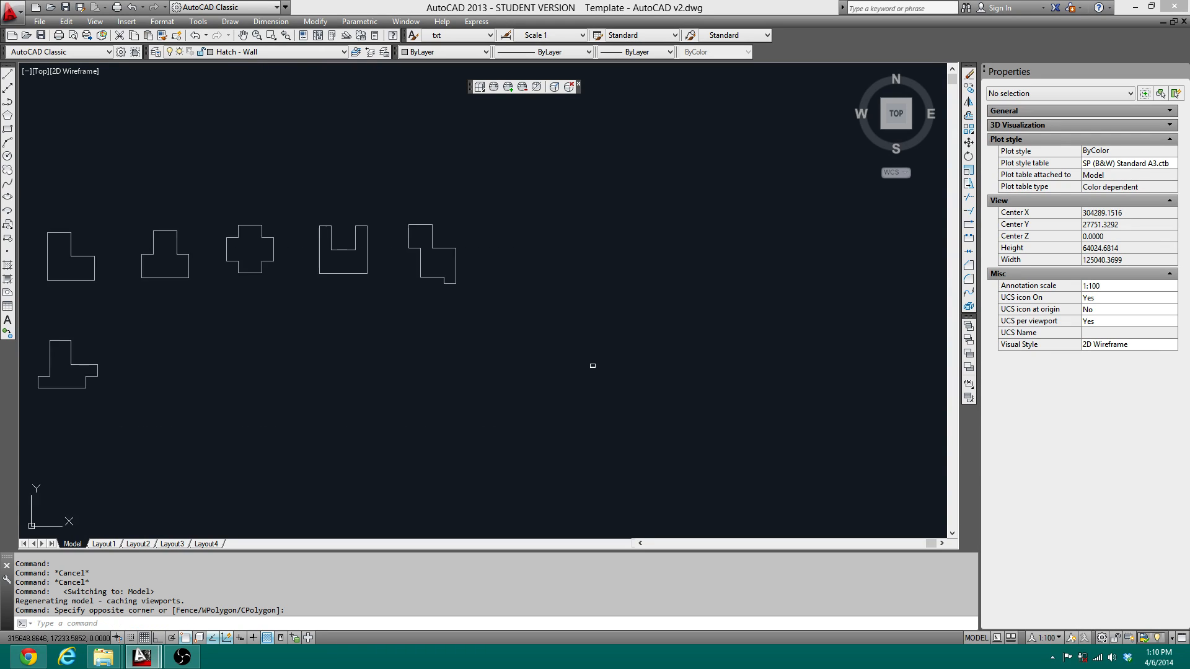
scroll(519, 258, up, 5)
scroll(390, 340, up, 5)
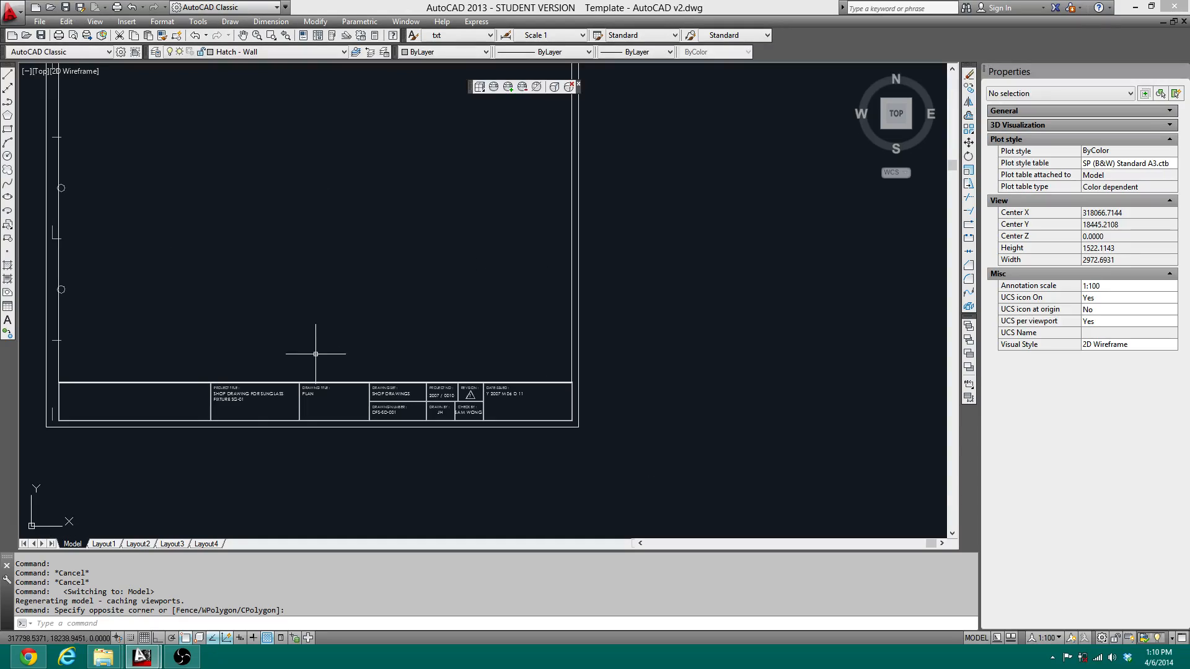
scroll(459, 359, down, 10)
middle_drag(460, 356, 662, 323)
scroll(624, 322, down, 2)
scroll(624, 323, up, 1)
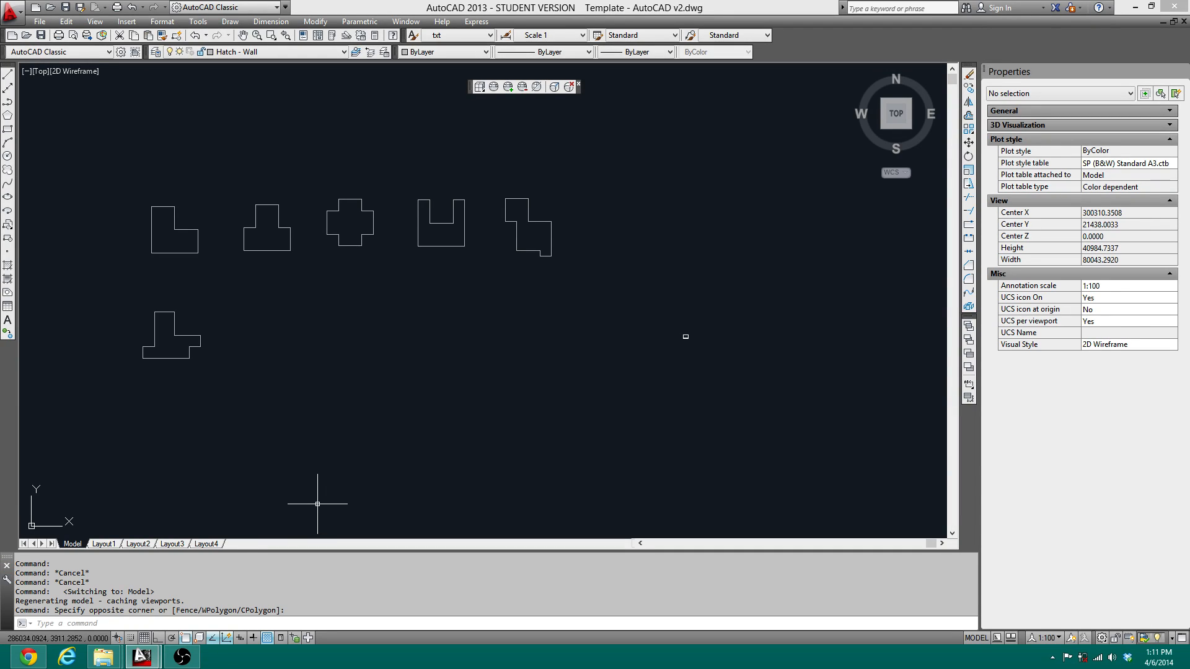
Create a new layout and rename it "tutorial"
right_click(216, 543)
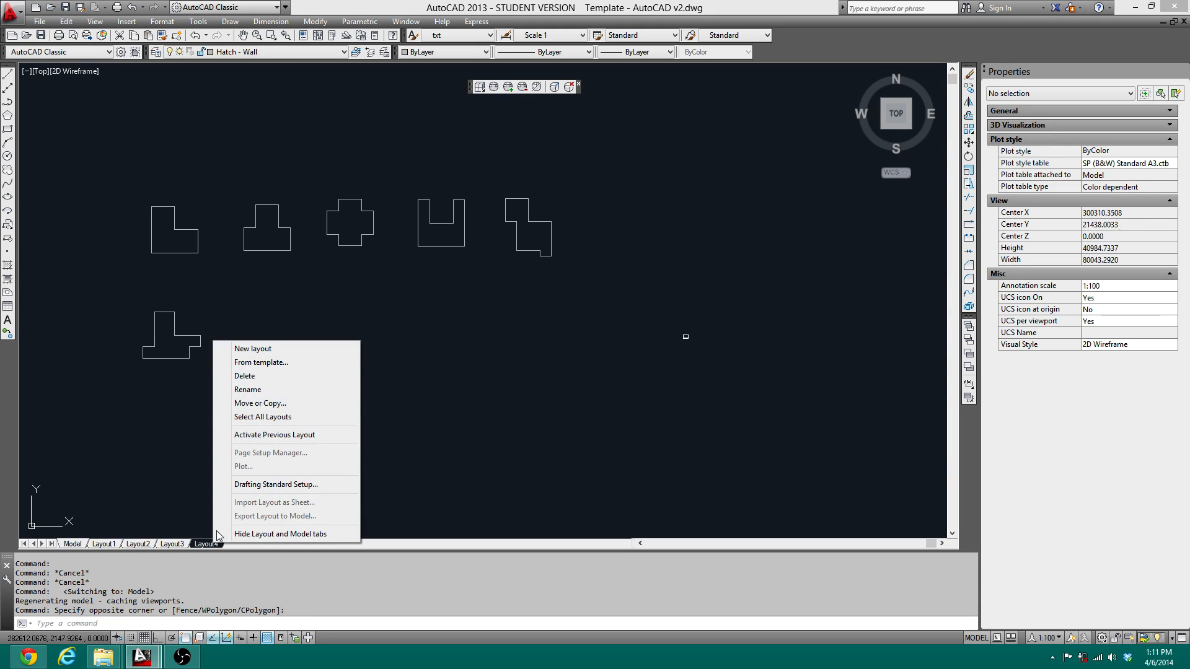
click(254, 349)
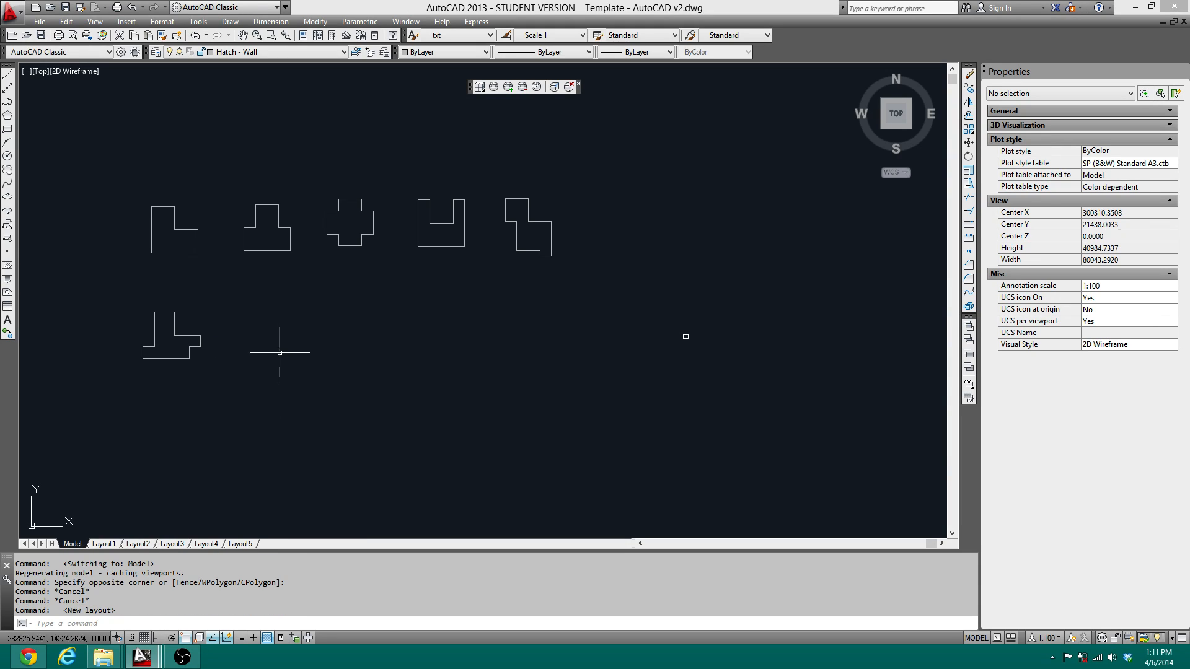
right_click(240, 544)
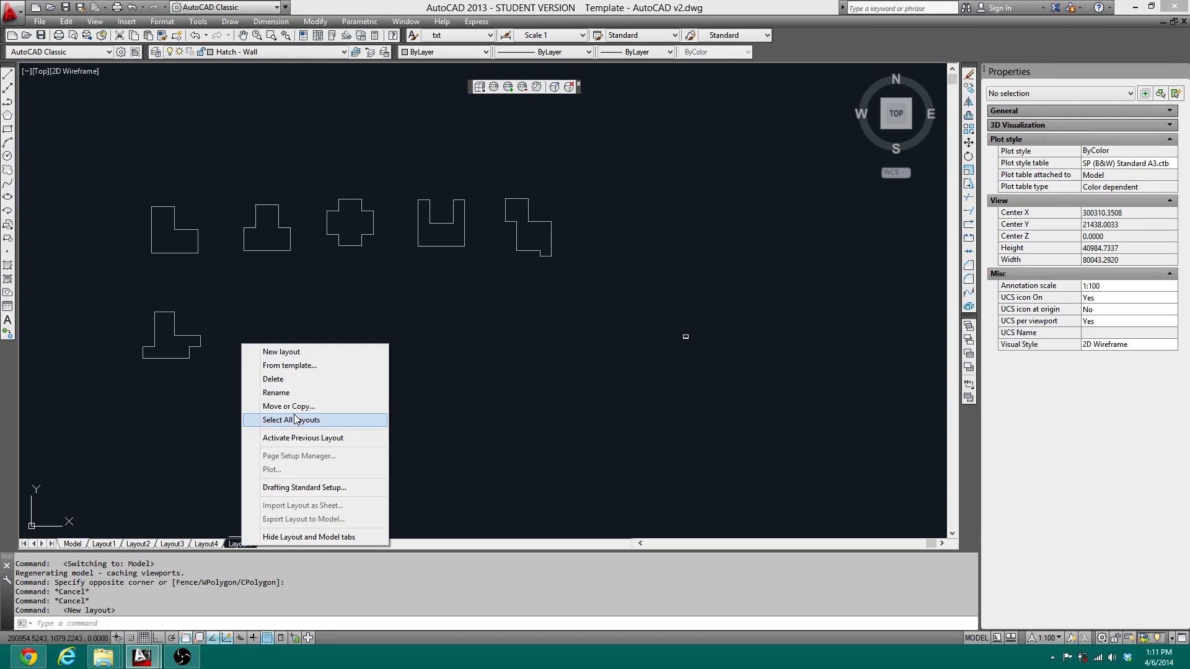
click(300, 393)
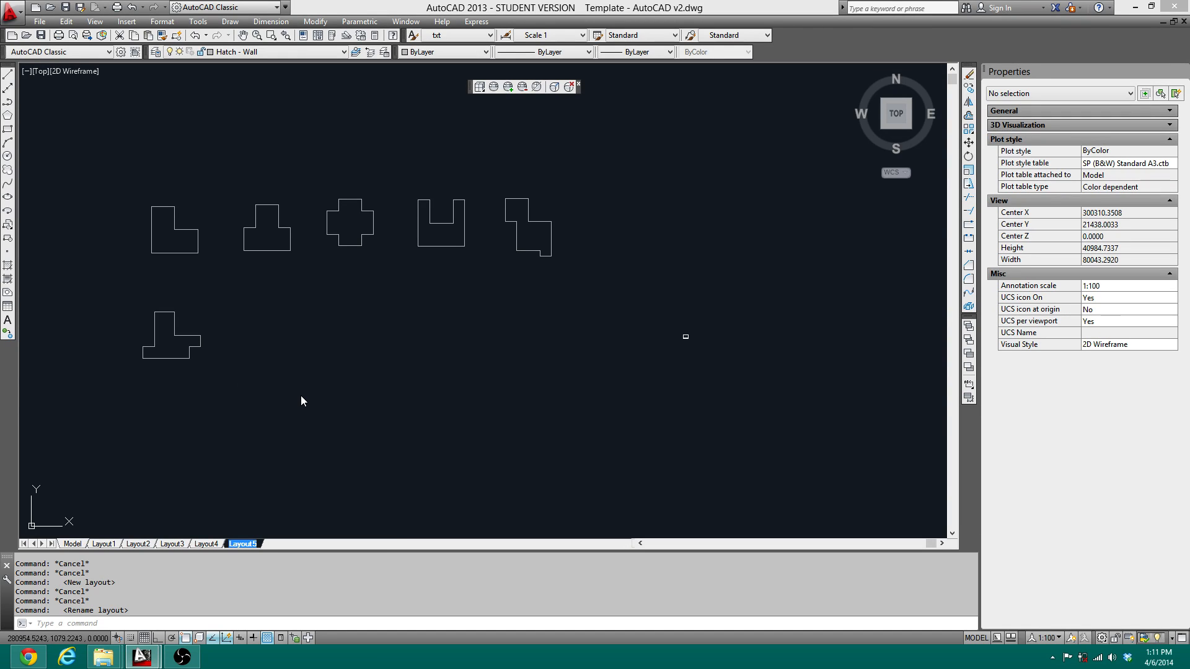
text(tutorial)
key(Return)
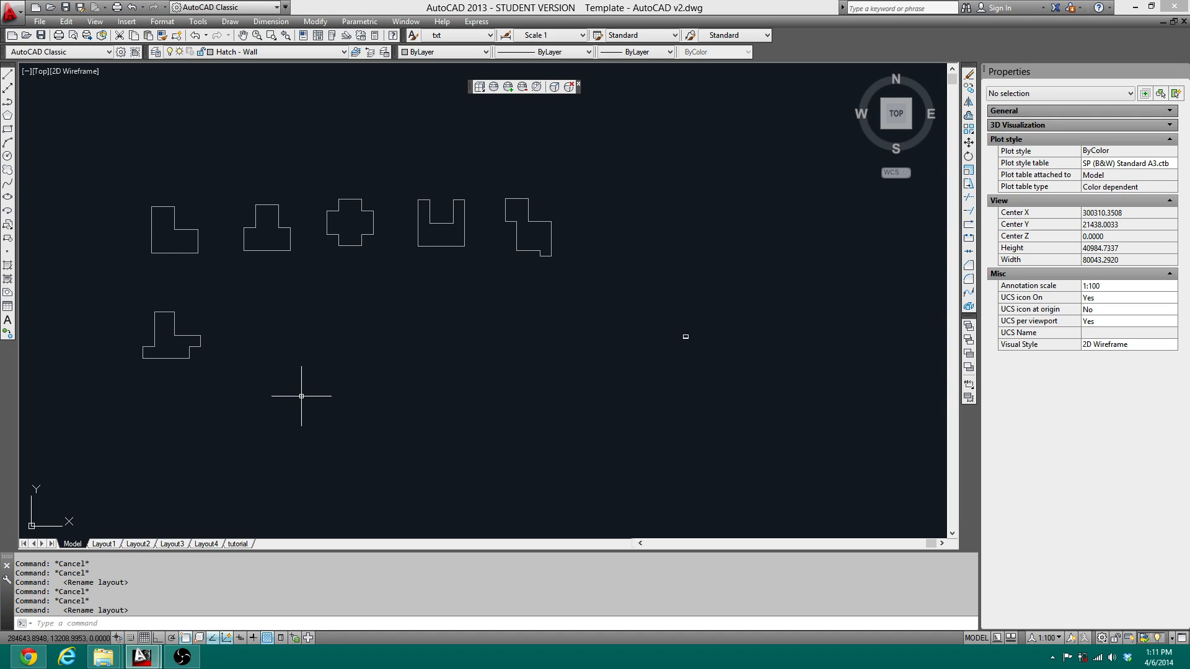
Open the tutorial layout and delete its default viewport
click(236, 545)
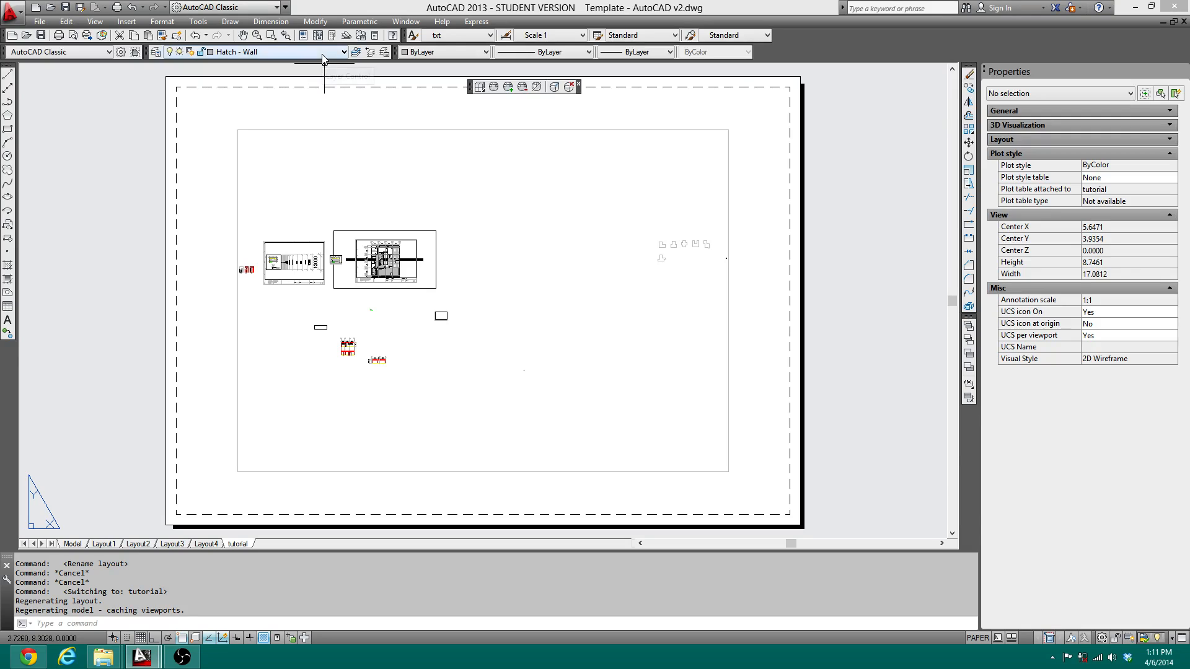
click(472, 472)
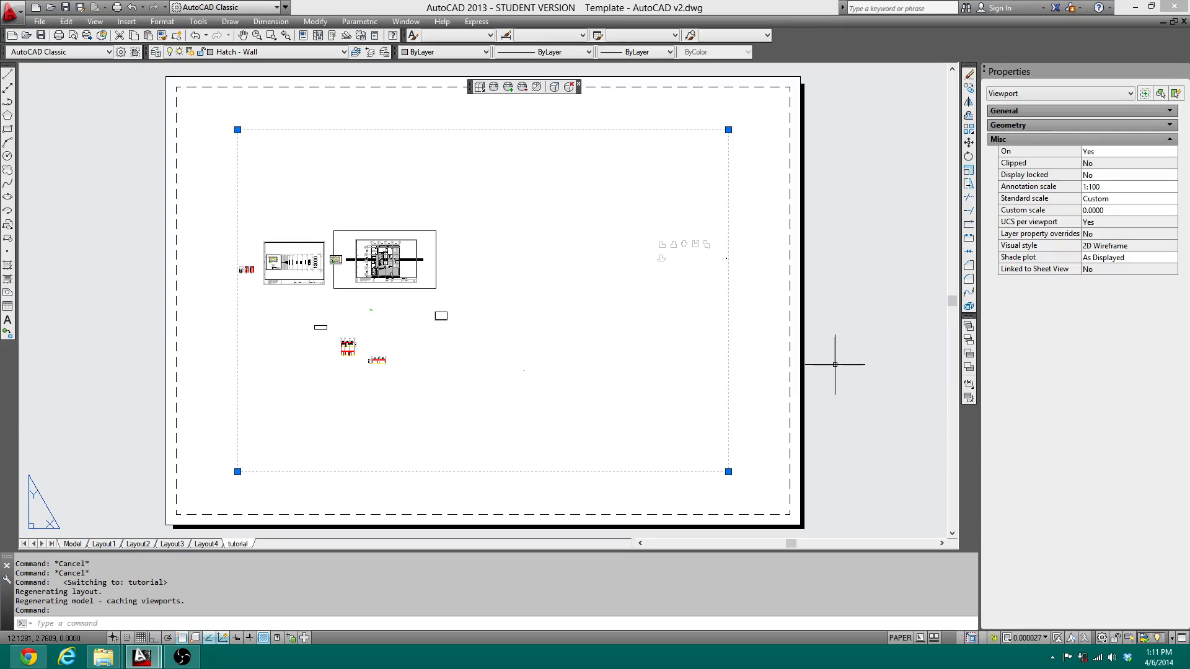
key(Delete)
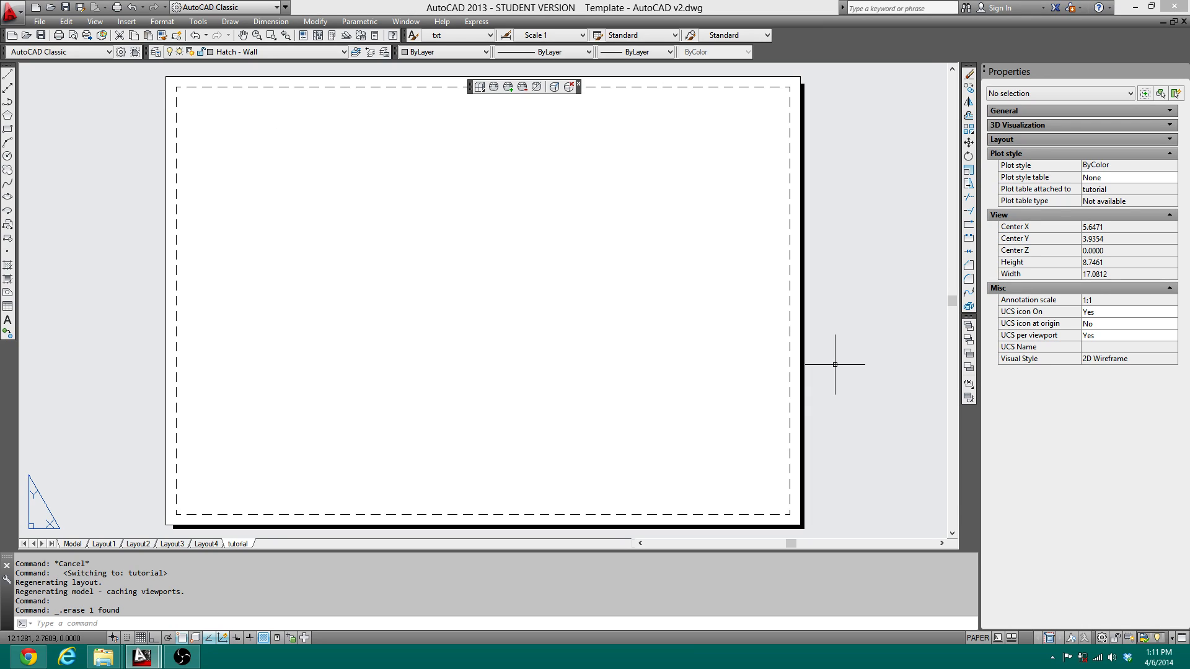
text(VPO)
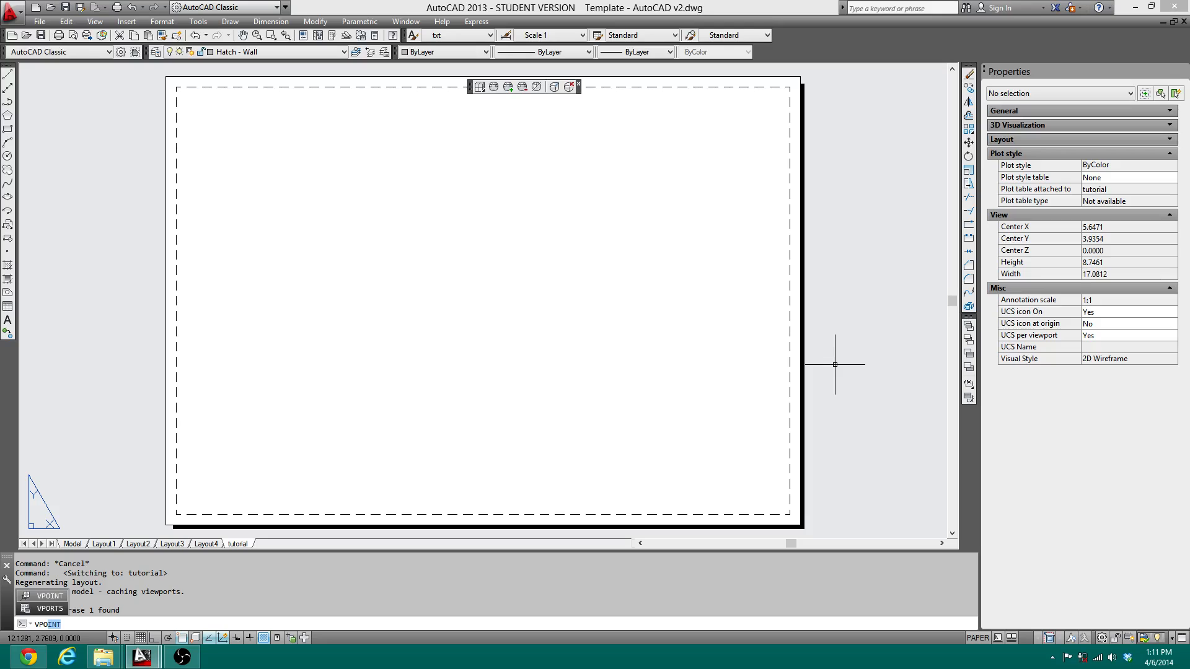
text(RTSS)
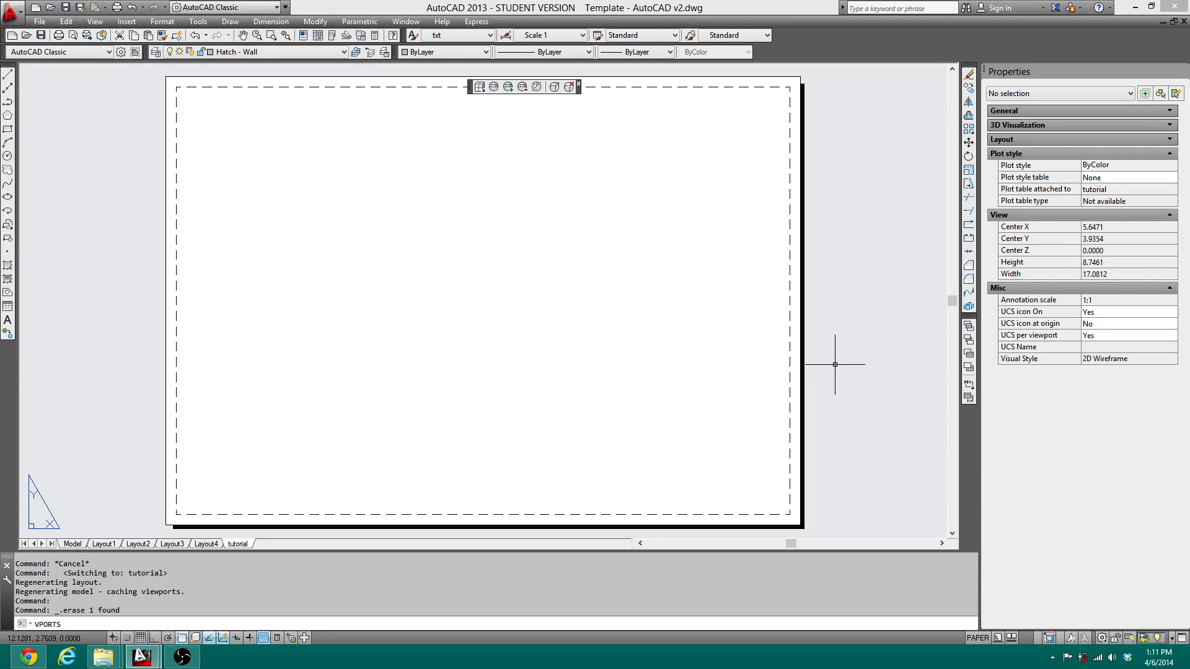
key(Return)
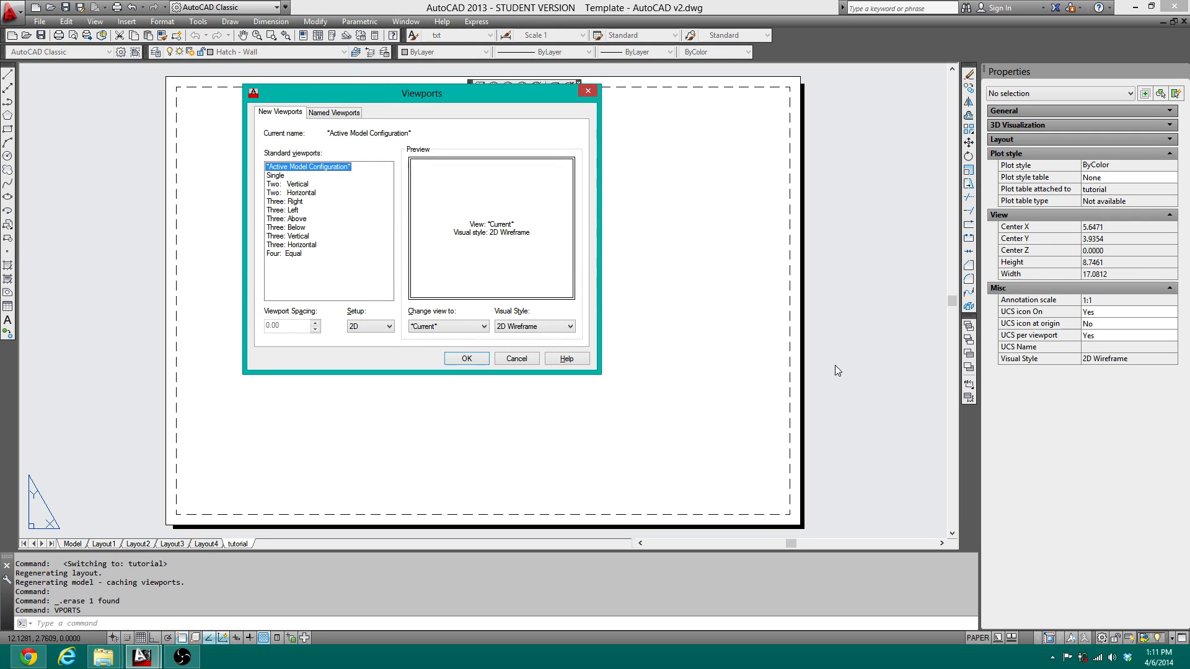
key(Down)
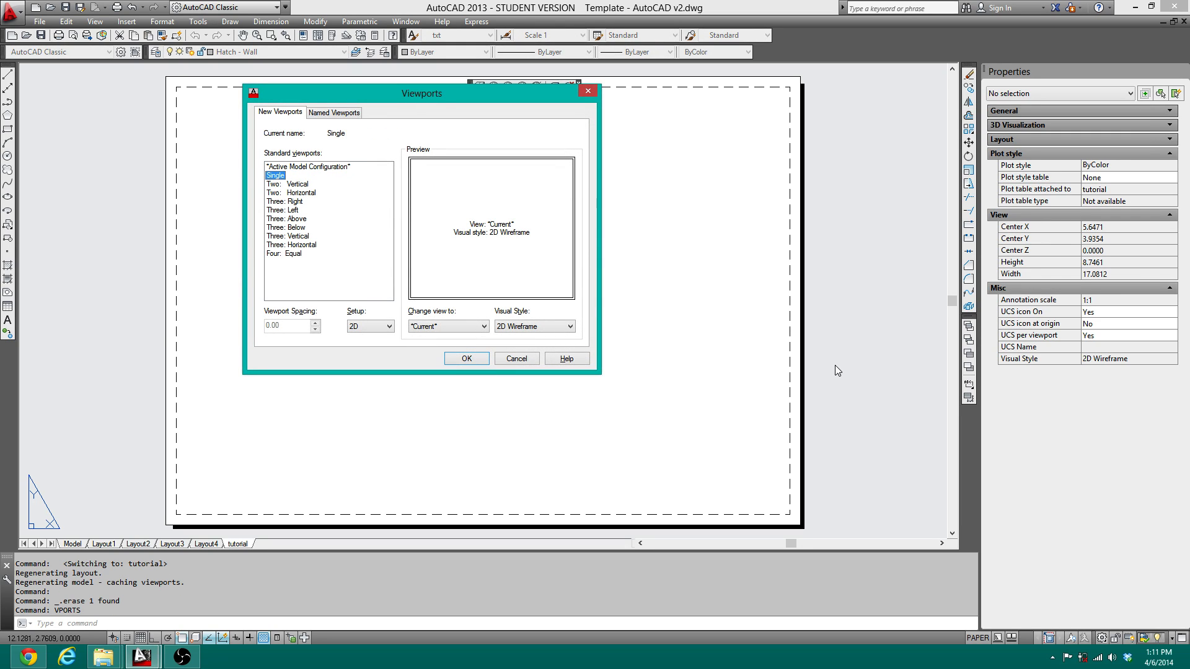
key(Return)
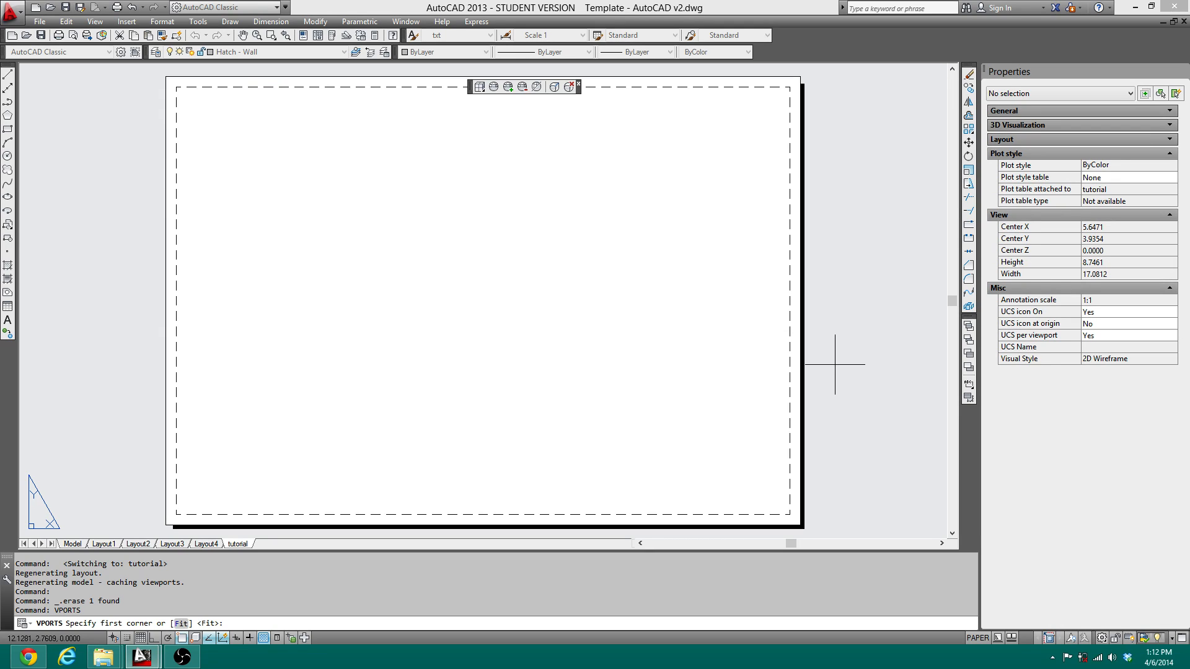
text(0,0)
key(Return)
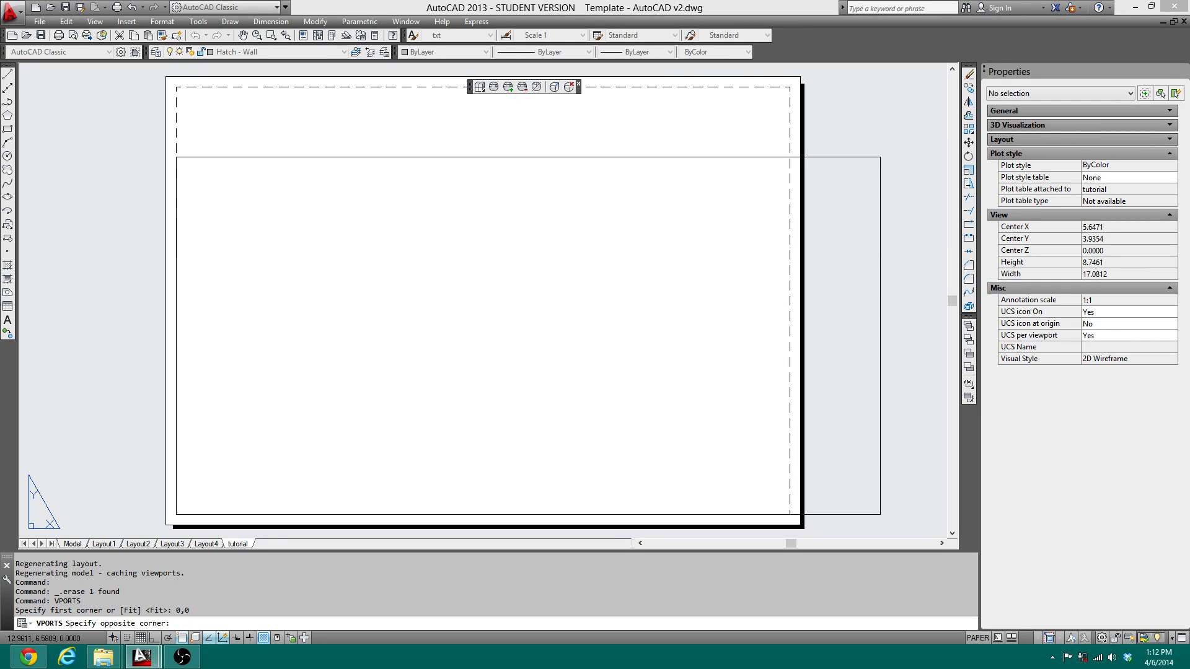
key(BackSpace)
key(BackSpace)
text(@420,297)
key(Return)
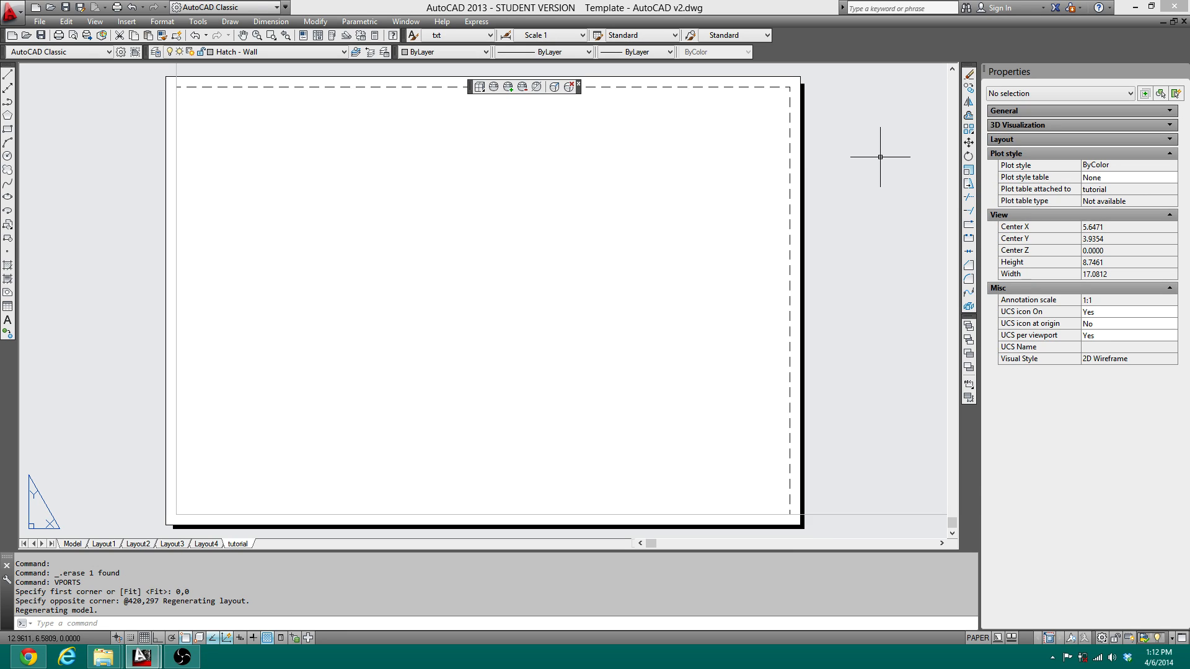
Zoom to all of the tutorial layout and inspect the whole new viewport
scroll(880, 157, down, 5)
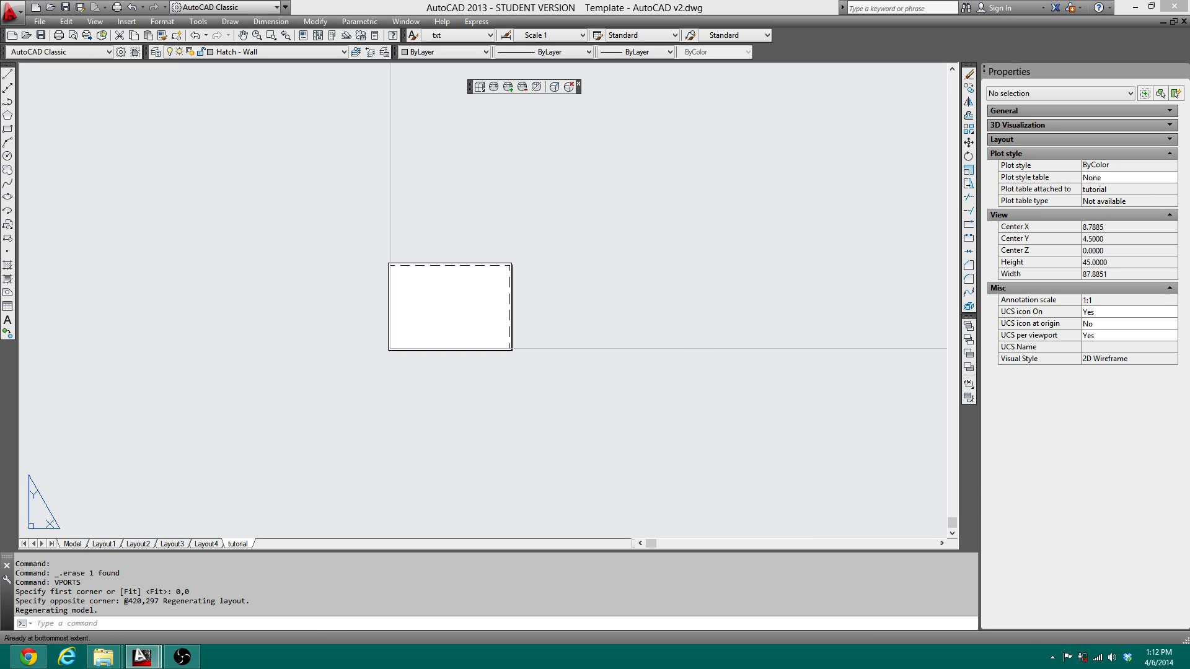
text(z)
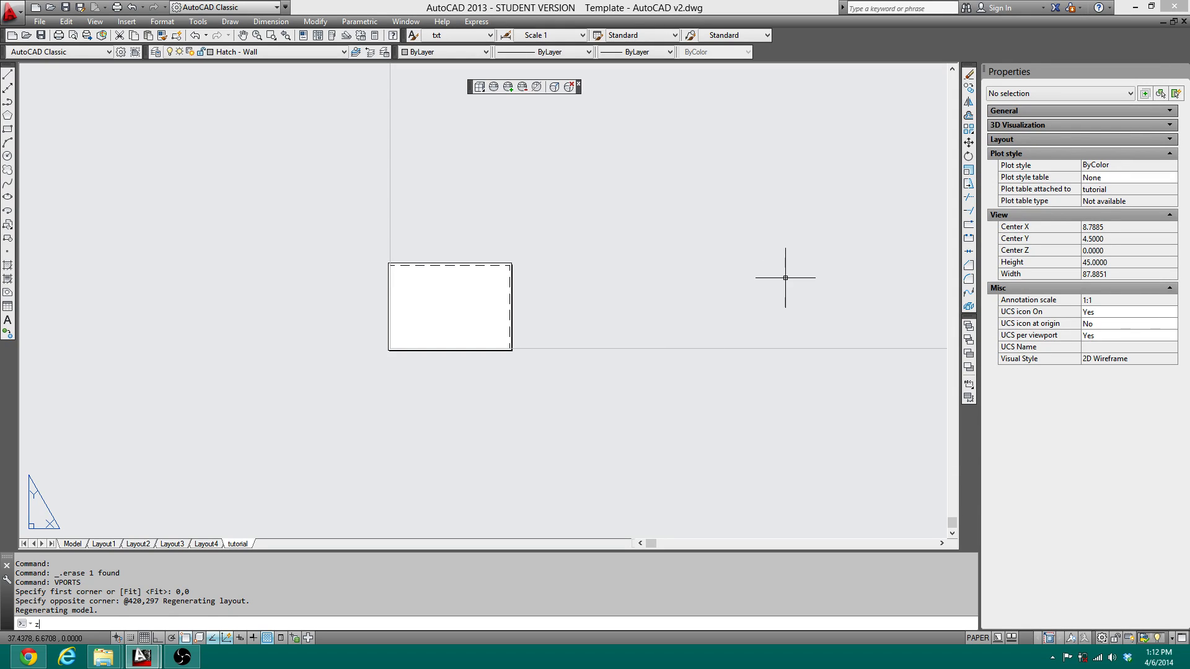
key(Return)
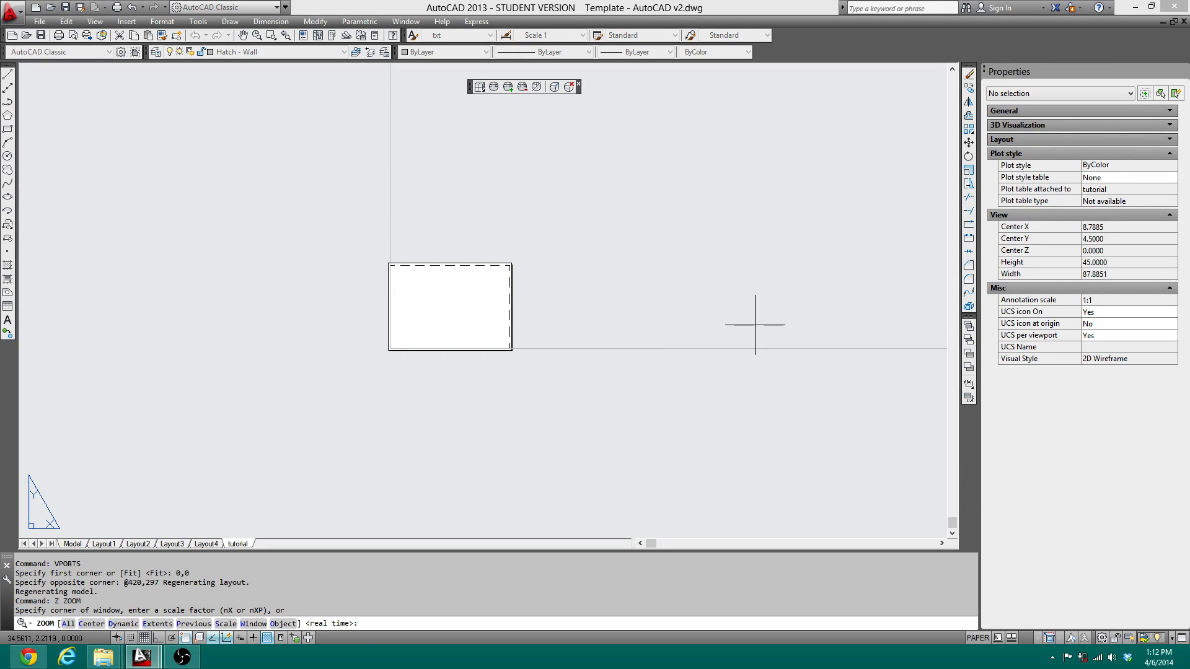
text(a)
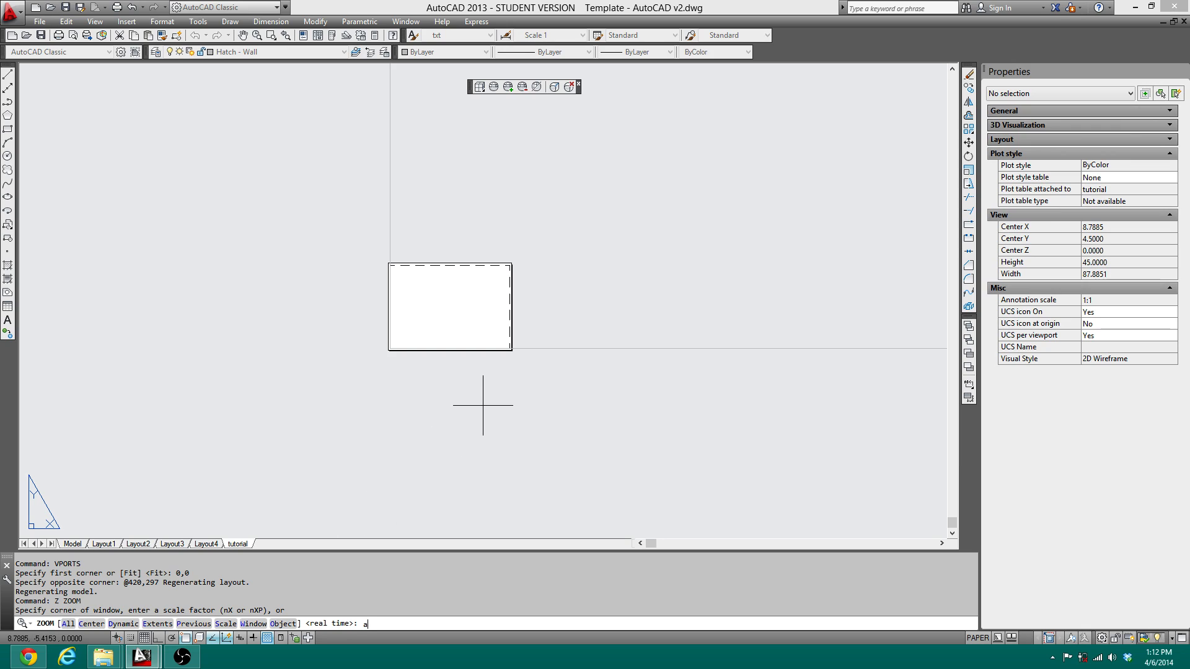
key(Return)
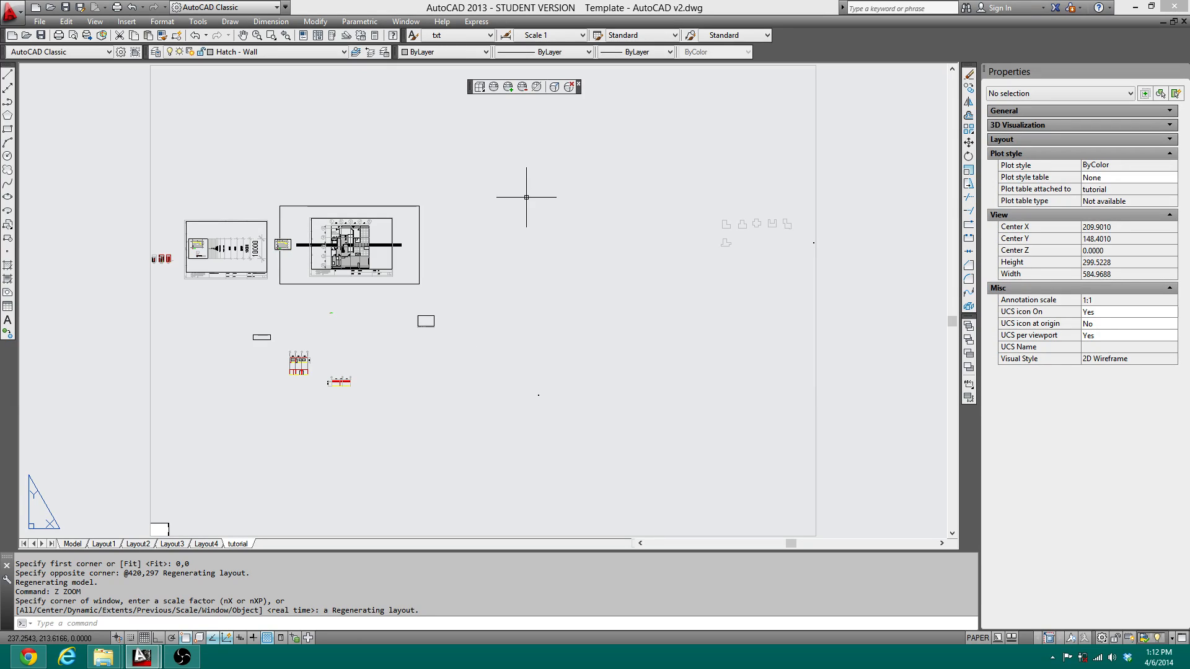
scroll(652, 311, down, 1)
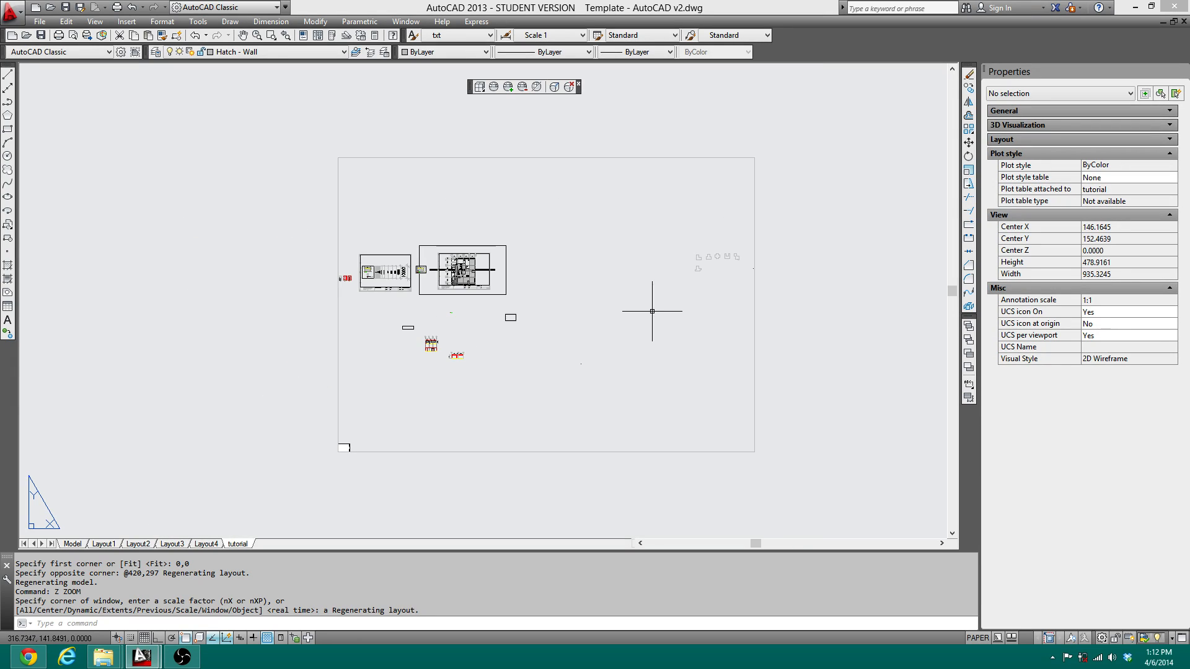
middle_drag(652, 311, 552, 335)
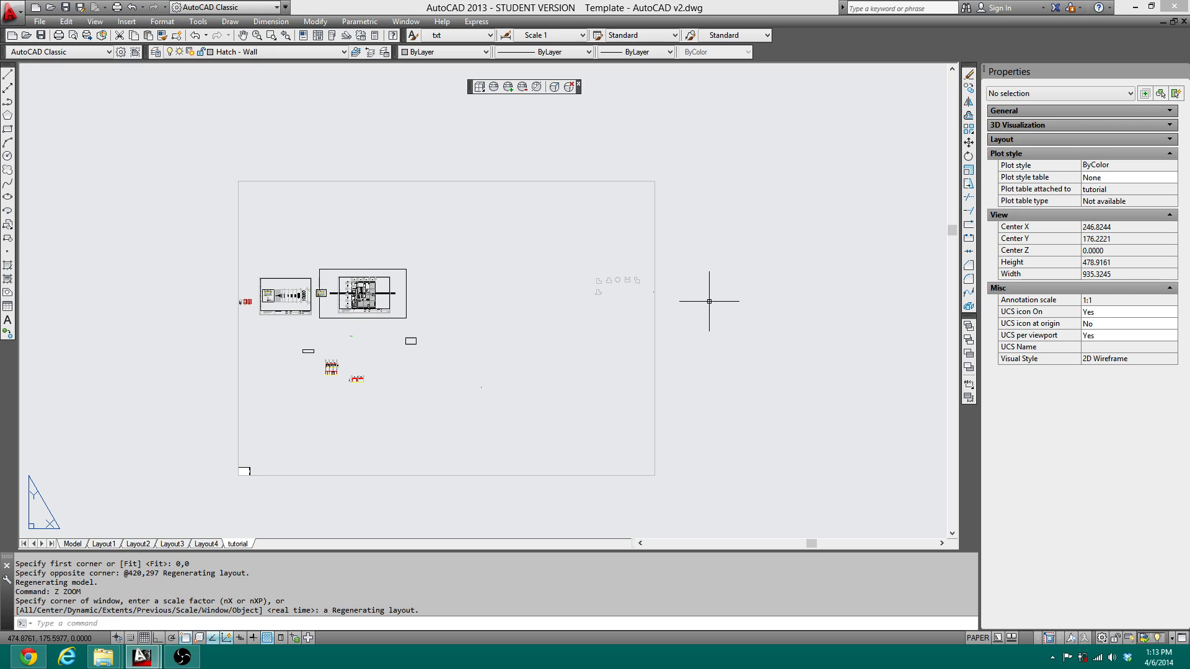
double_click(574, 359)
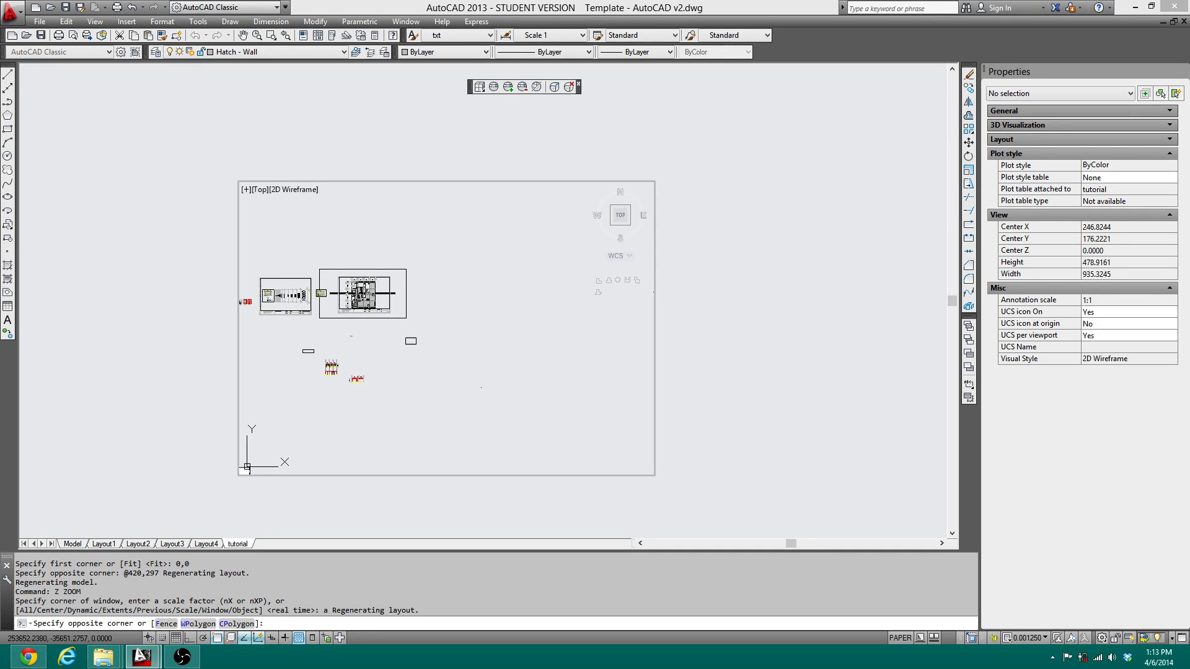
double_click(763, 315)
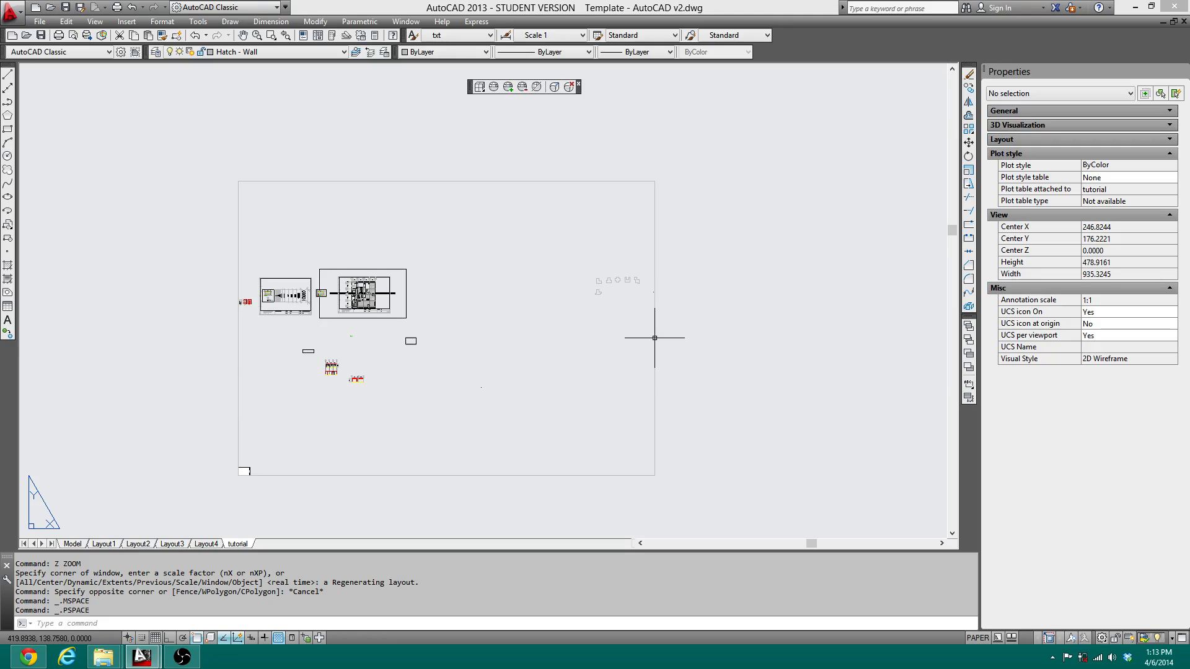
mouse_move(654, 338)
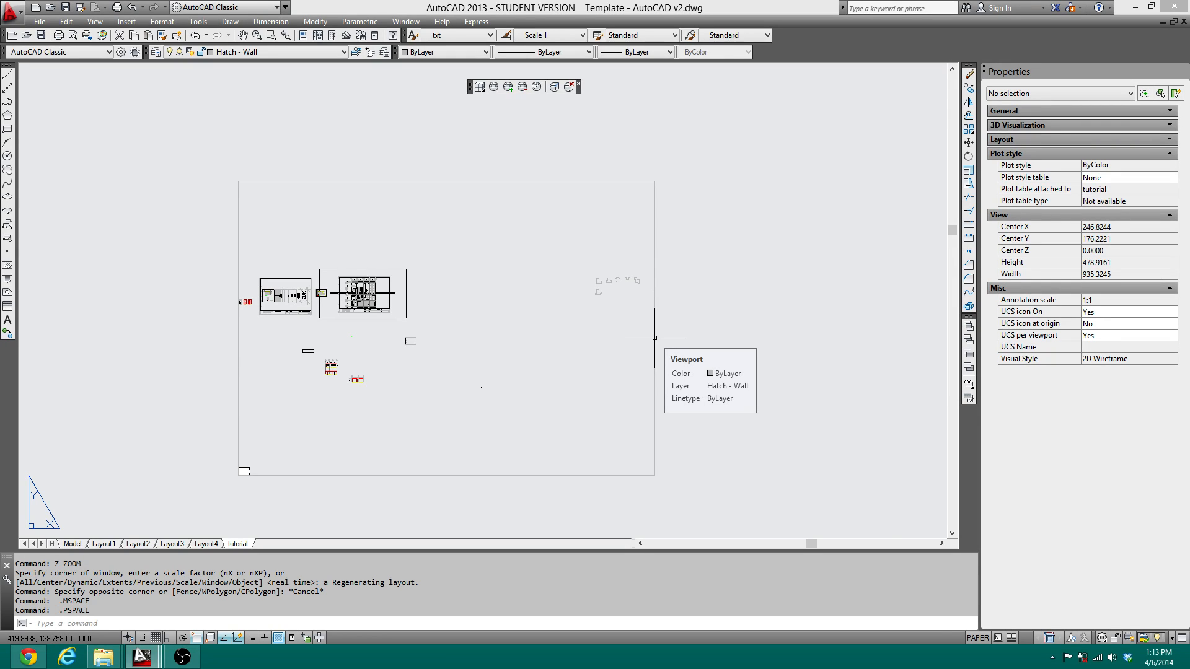
click(654, 338)
double_click(654, 338)
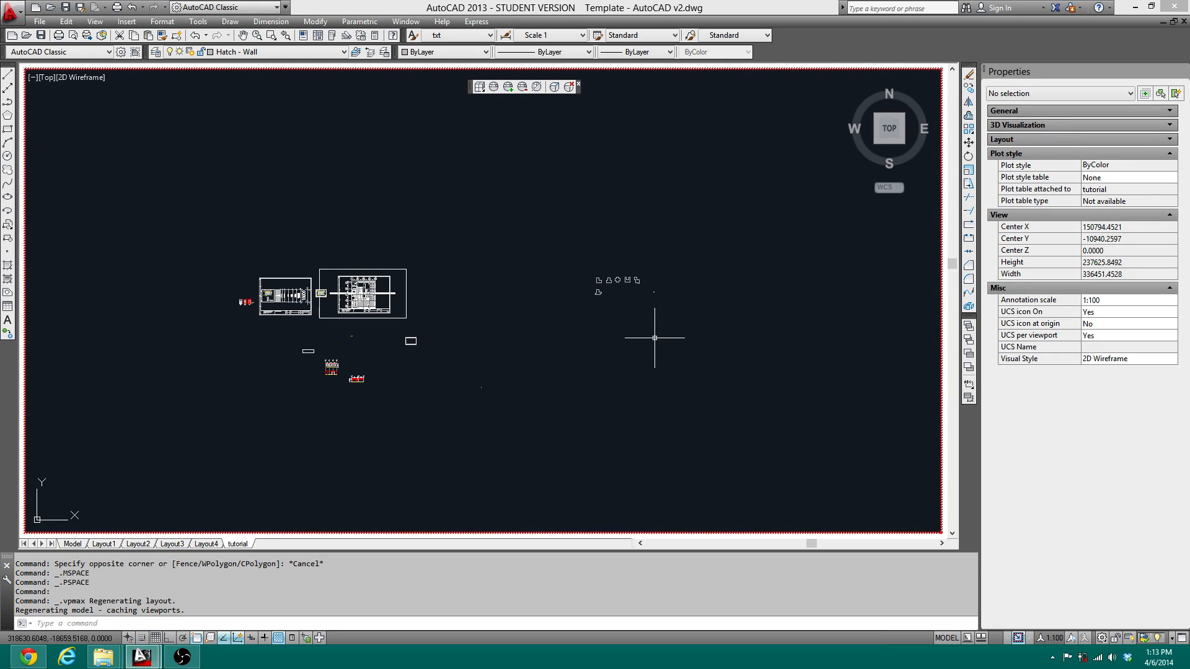
key(ctrl+z)
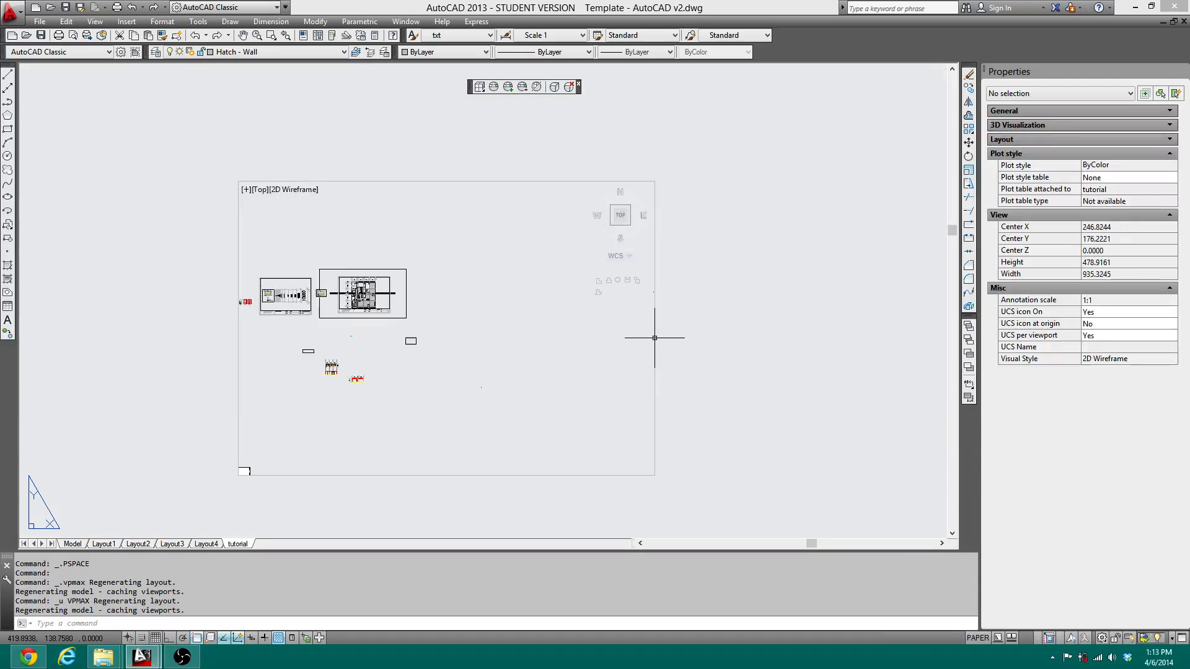
Activate the viewport's model space and bring the title block sheet into view inside the viewport
double_click(545, 350)
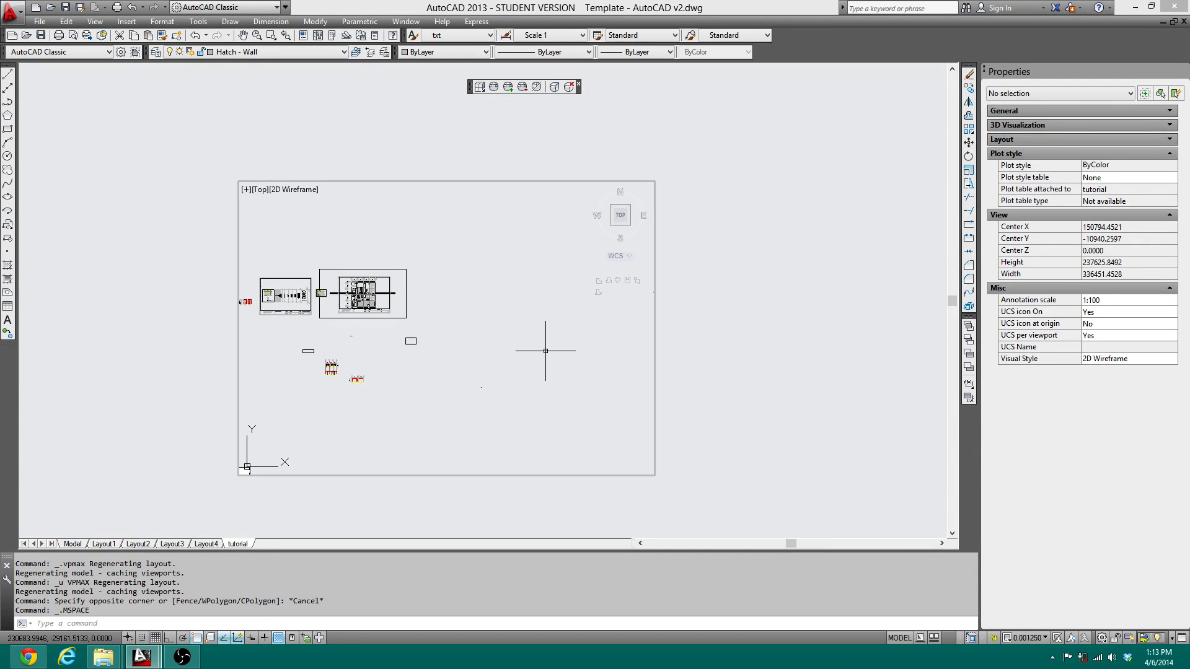
middle_drag(602, 311, 439, 354)
scroll(439, 354, up, 15)
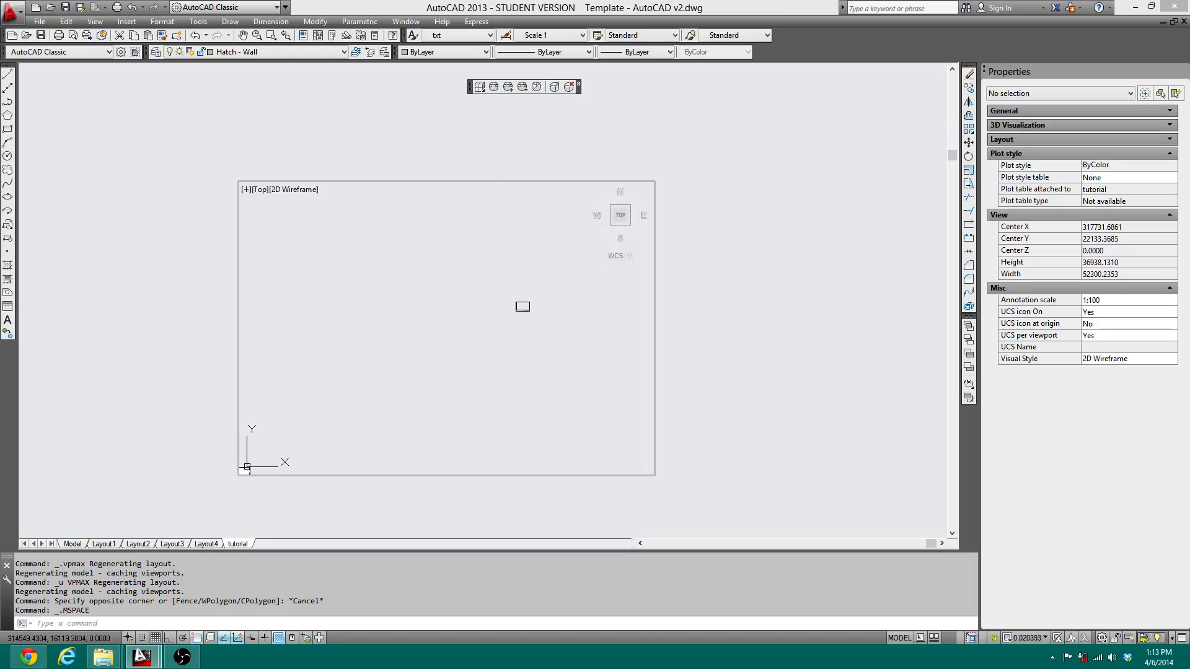
middle_drag(554, 308, 568, 420)
scroll(477, 384, up, 2)
scroll(478, 384, up, 3)
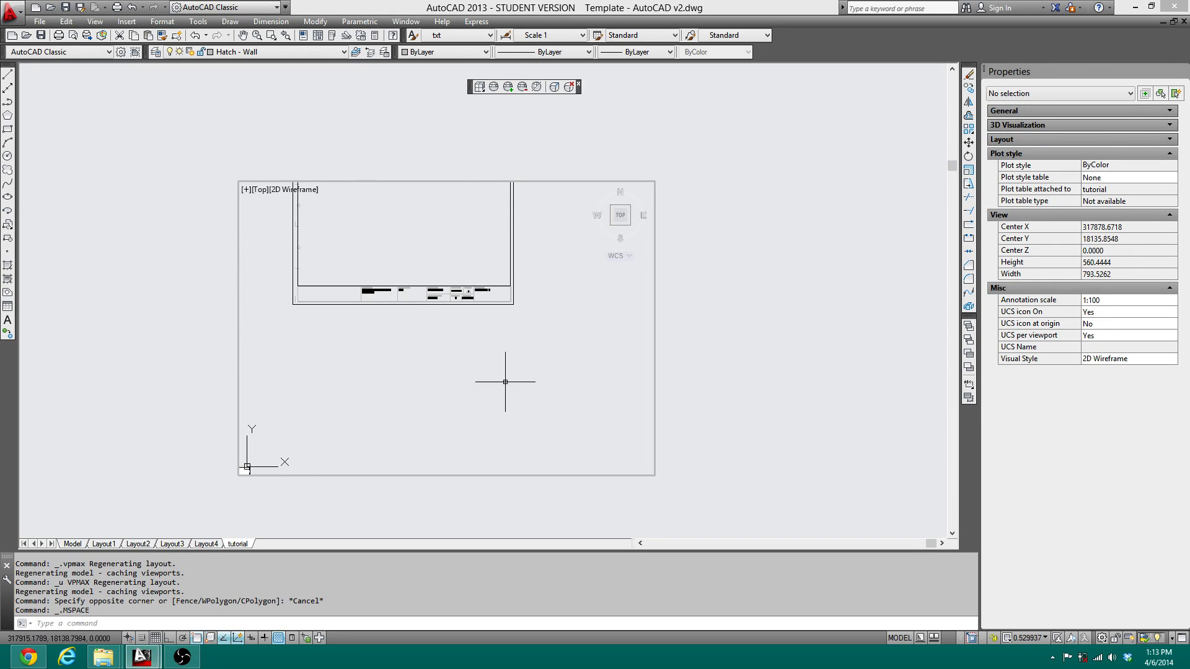
middle_drag(448, 317, 475, 406)
scroll(476, 384, up, 3)
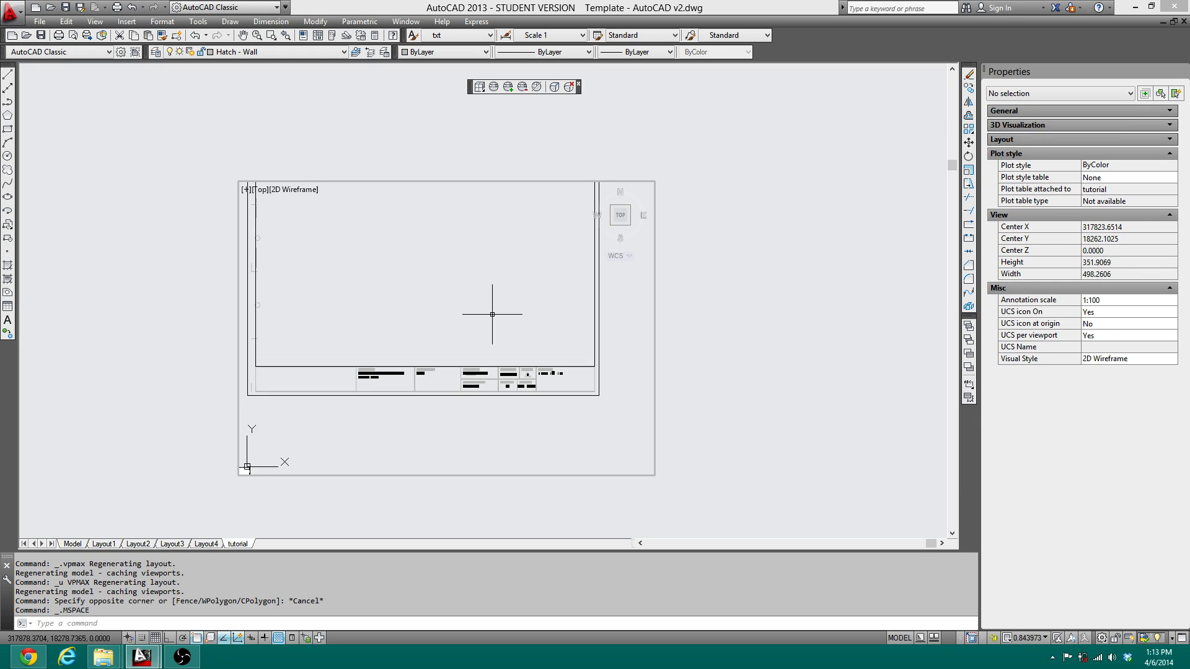
mouse_move(491, 314)
middle_down()
mouse_move(491, 346)
mouse_move(475, 361)
mouse_move(506, 367)
middle_up()
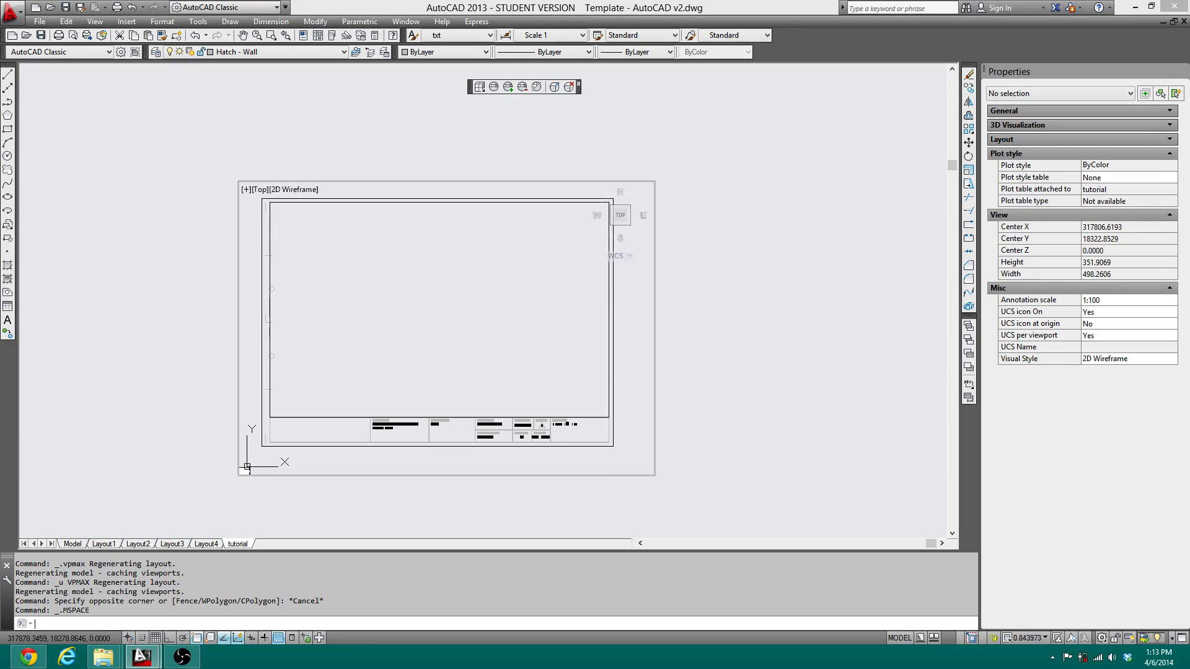
Zoom to a window snapped to opposite outer endpoints of the title block sheet, and return to paper space
text(z)
key(Return)
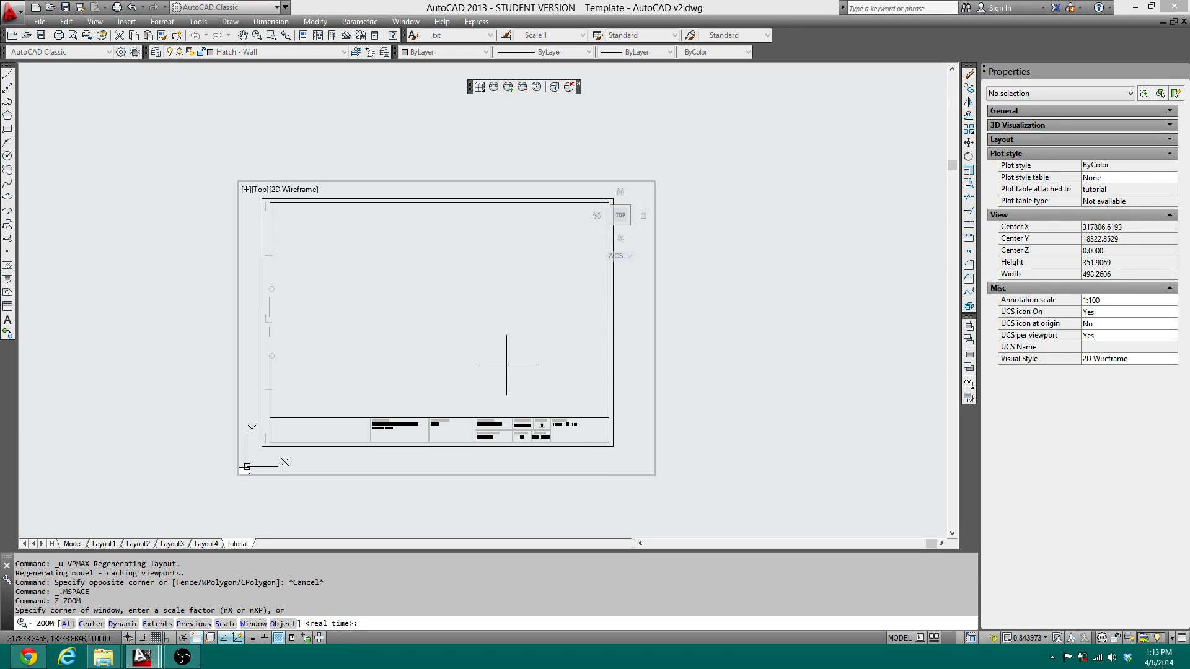
text(w)
key(Return)
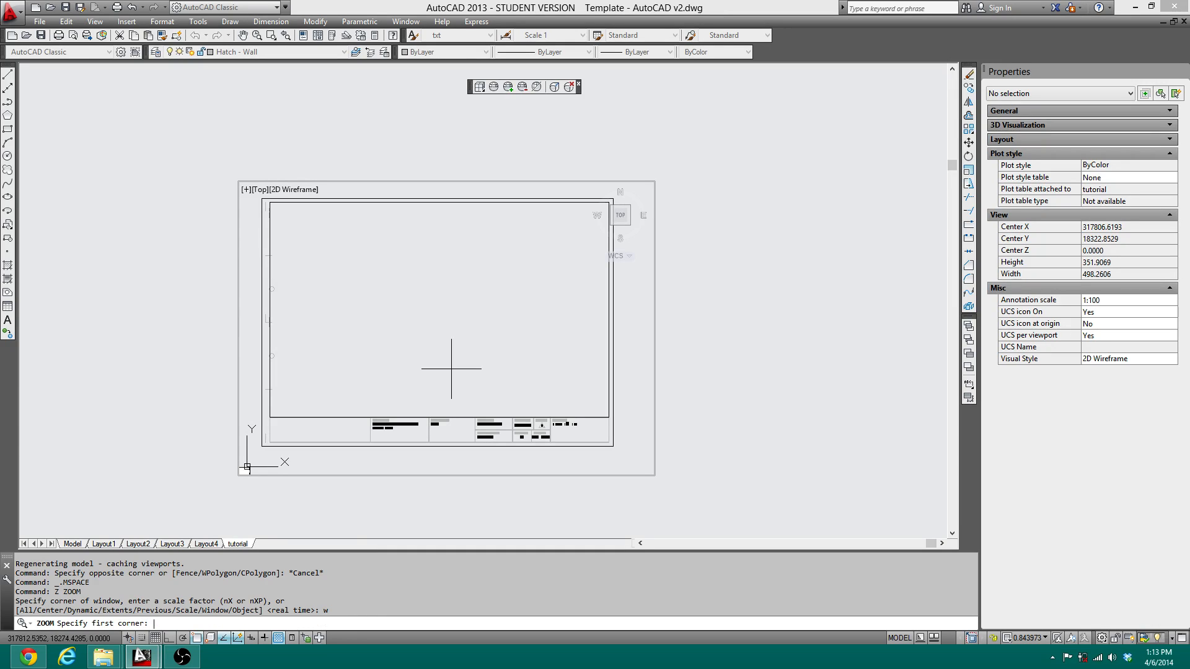
shift+right_click(303, 235)
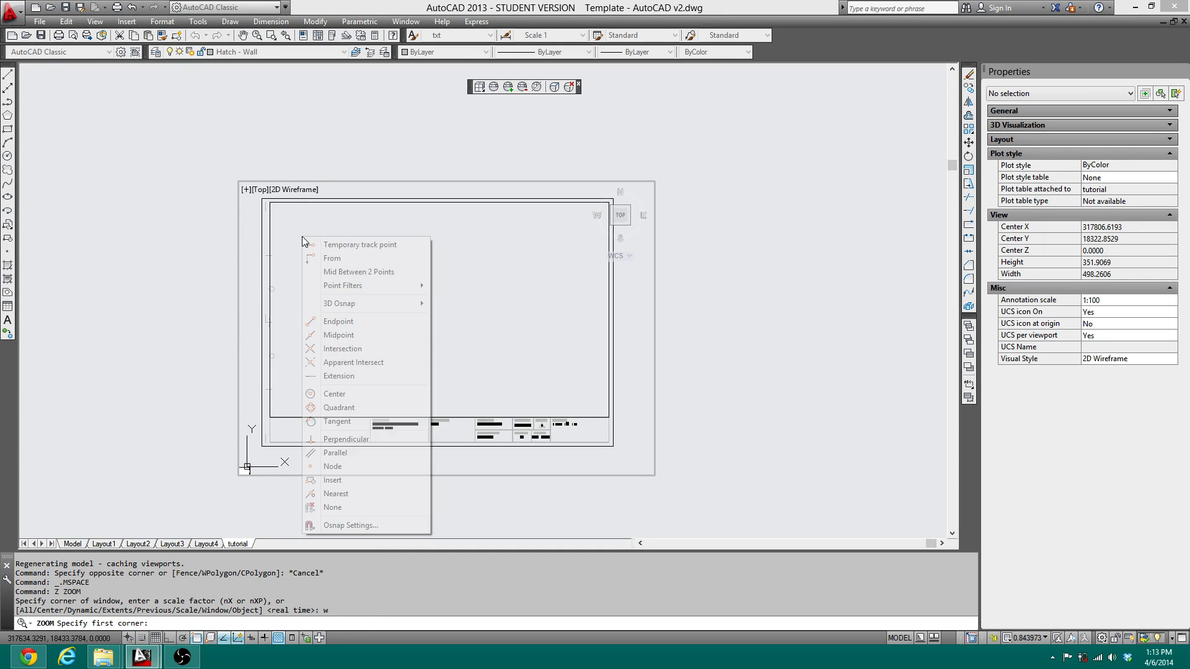
click(262, 198)
shift+right_click(621, 448)
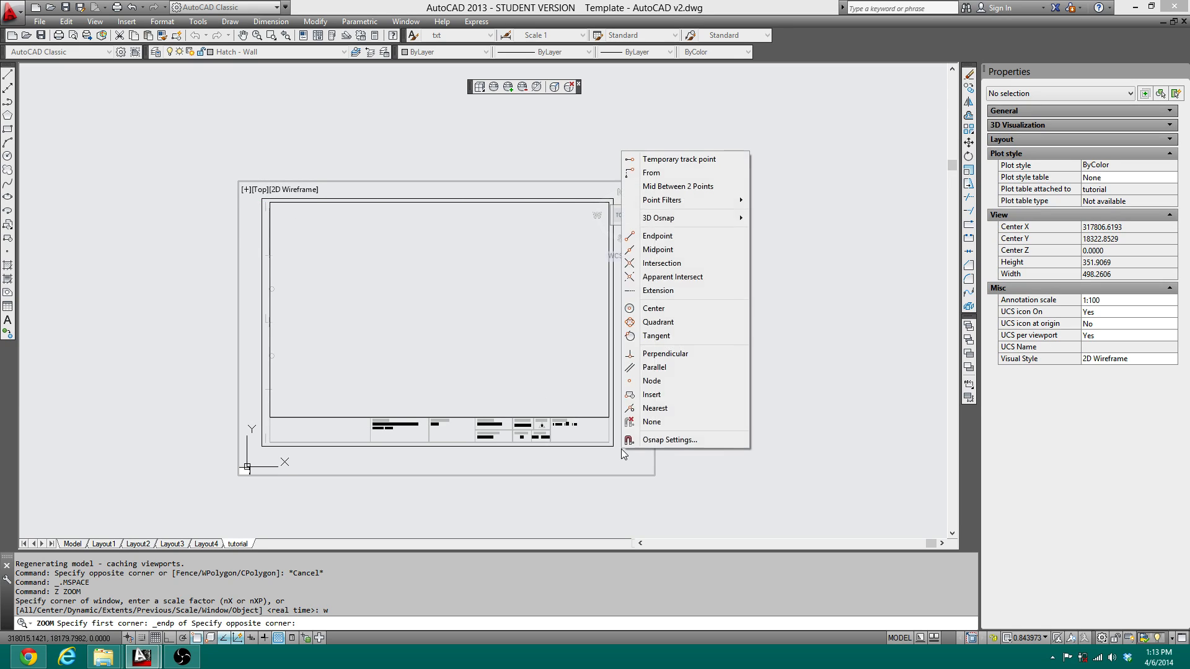
click(657, 236)
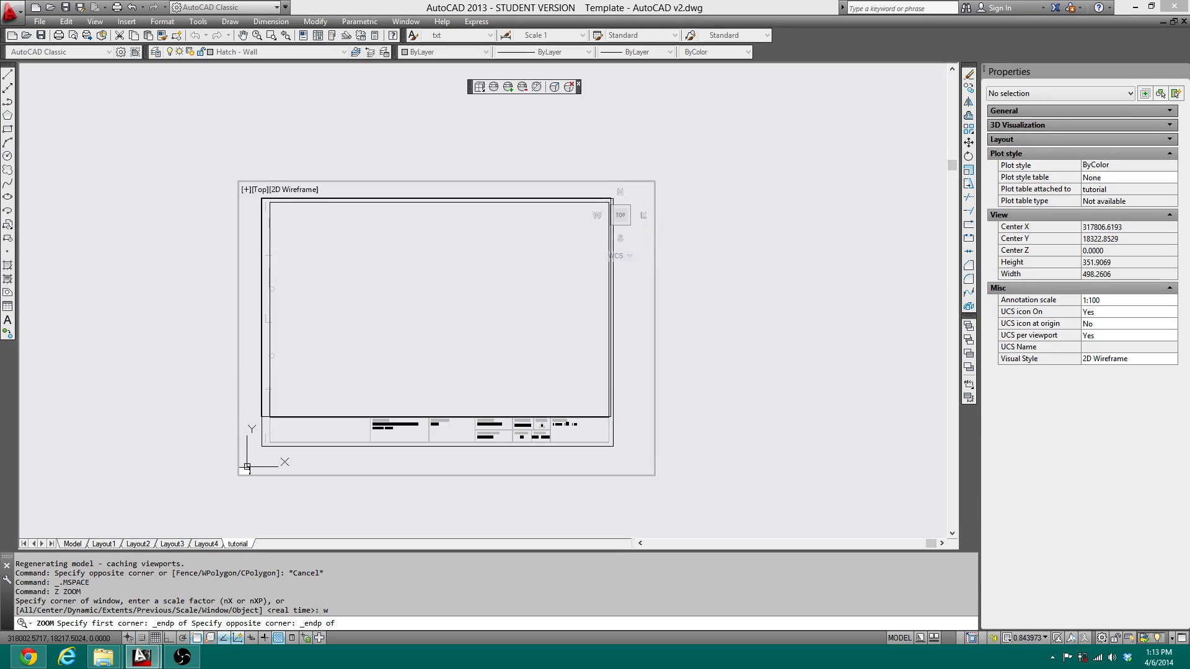
click(612, 447)
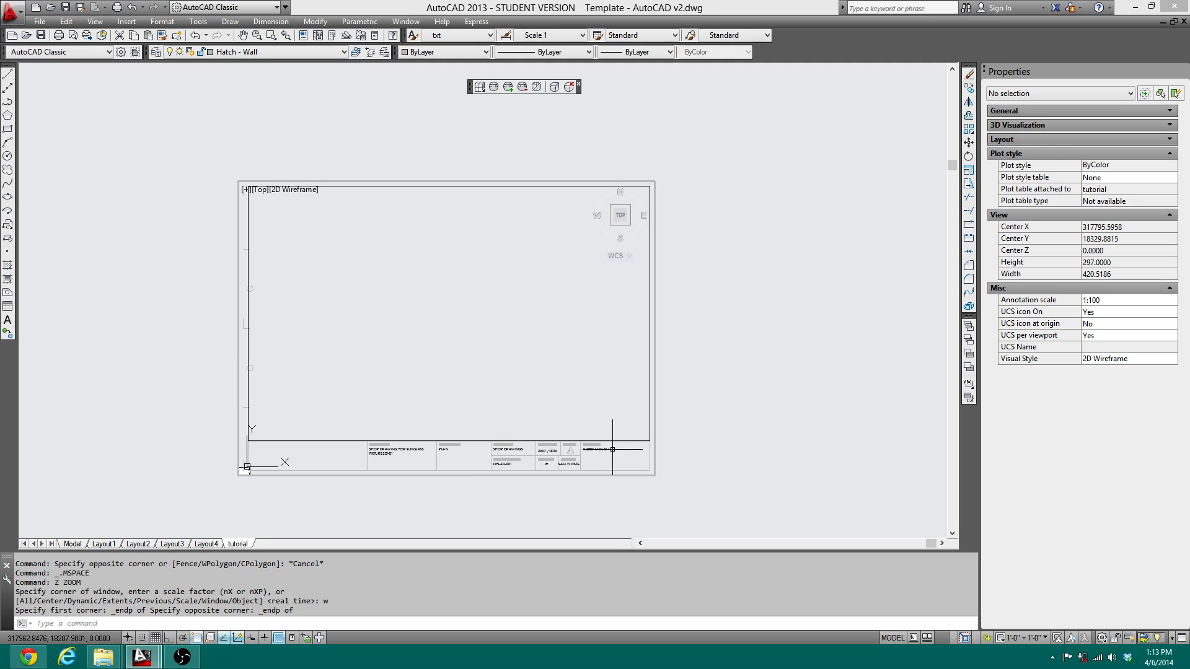
double_click(773, 369)
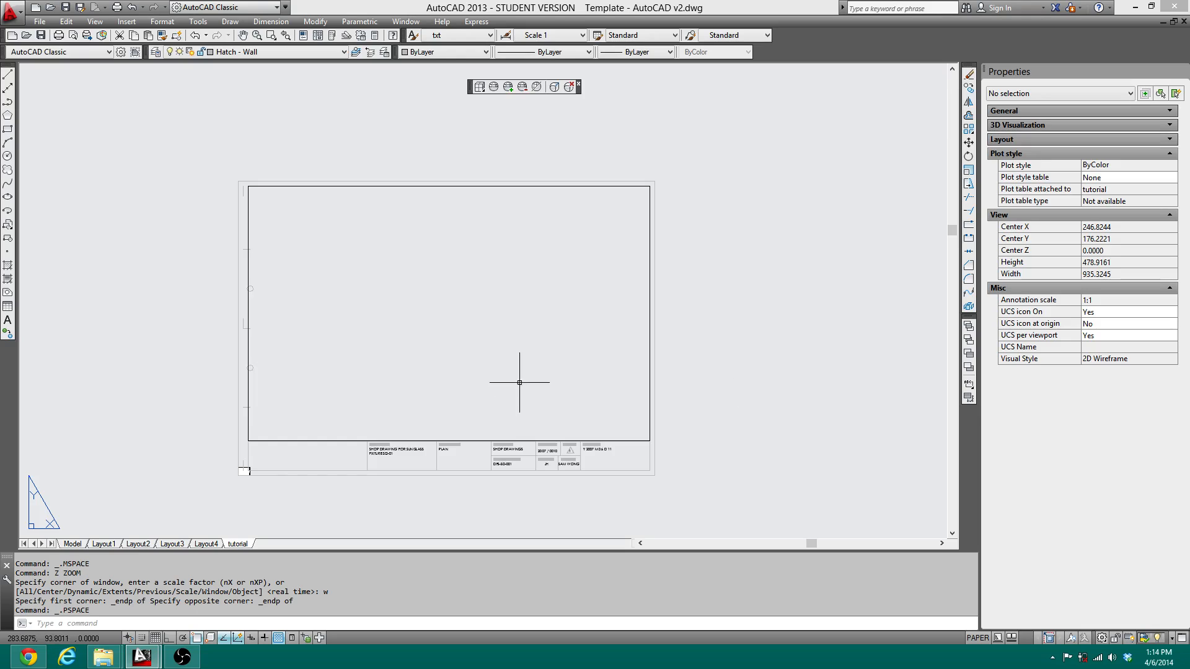
Create a second viewport with VPORTS, about 468 by 273 units, in the empty area to the right of the title block sheet
scroll(510, 366, down, 2)
scroll(510, 367, up, 3)
scroll(510, 366, down, 2)
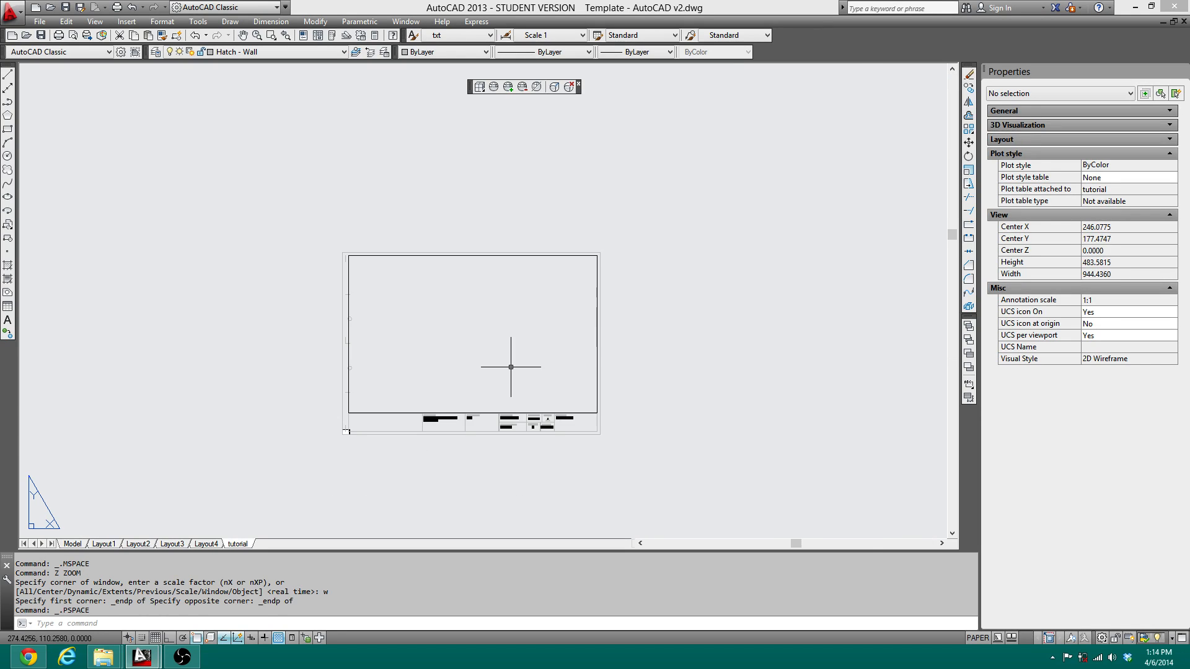
scroll(685, 309, up, 2)
scroll(686, 309, down, 4)
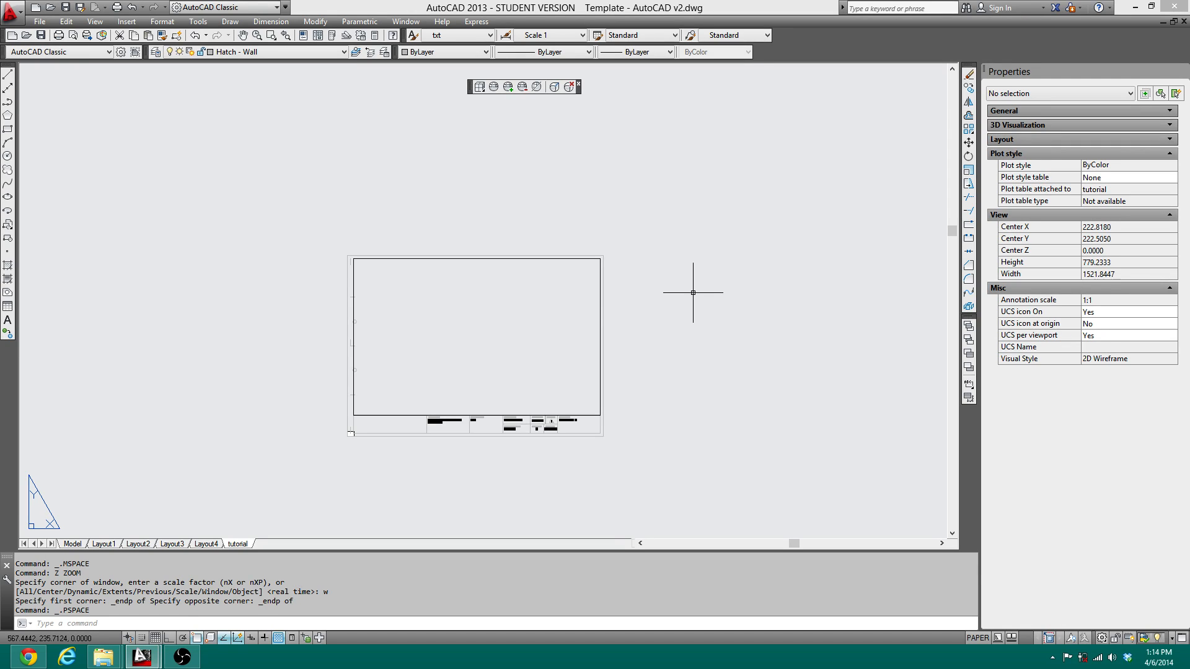
text(VPORTS)
key(Return)
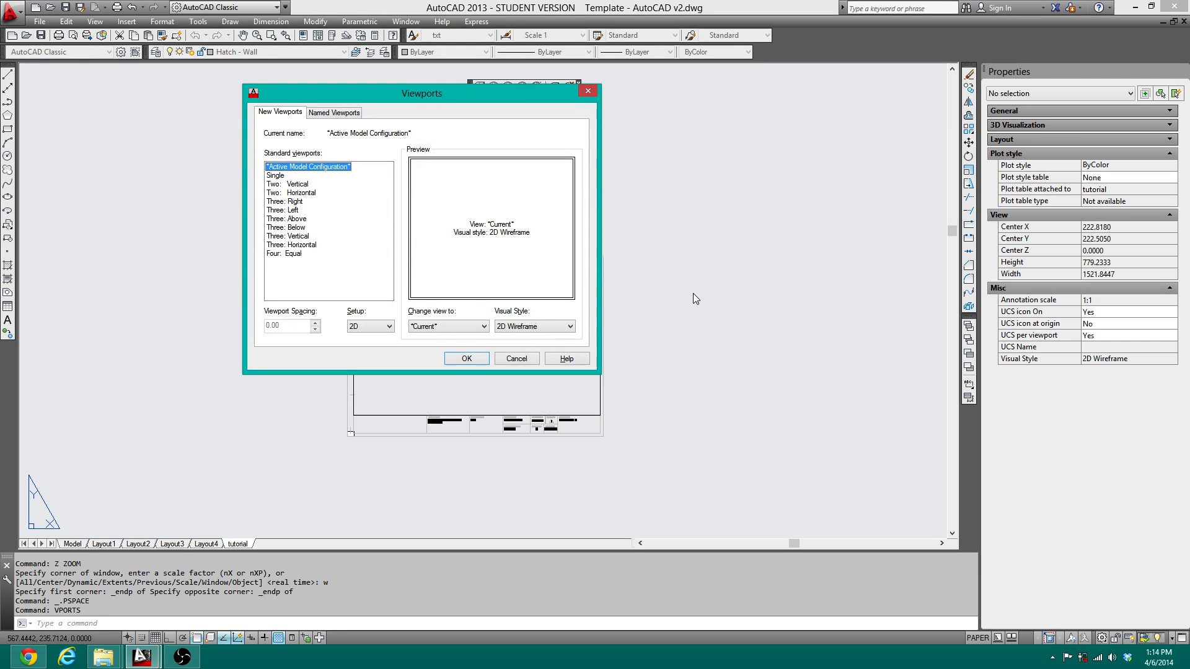
key(Return)
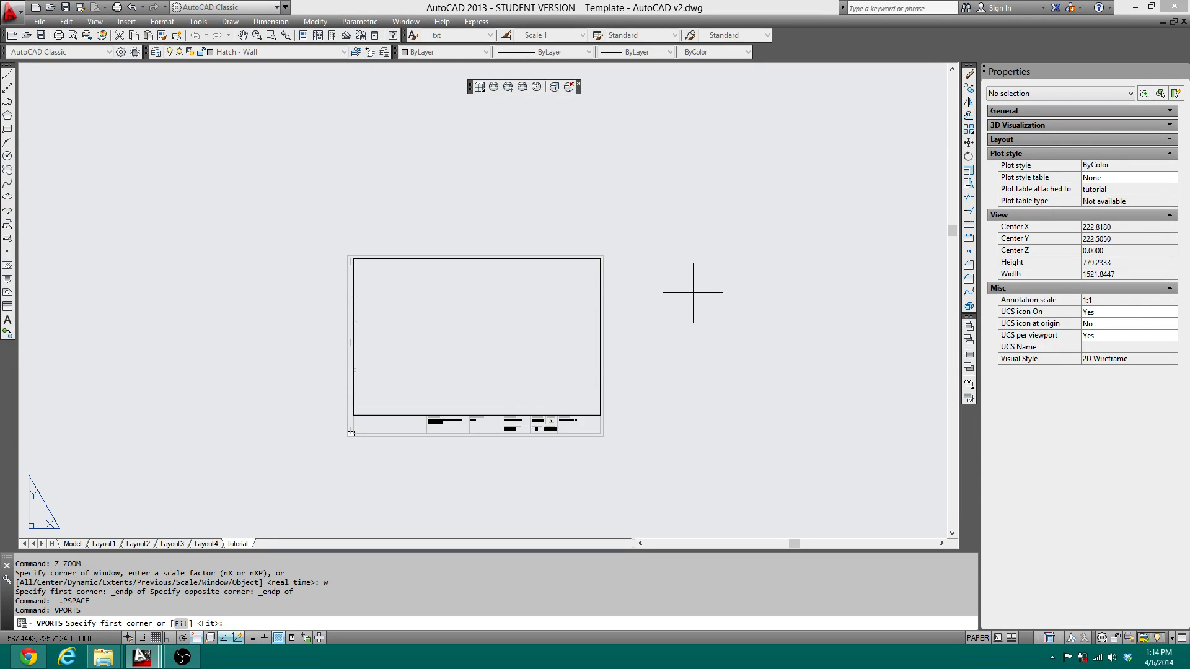
click(648, 268)
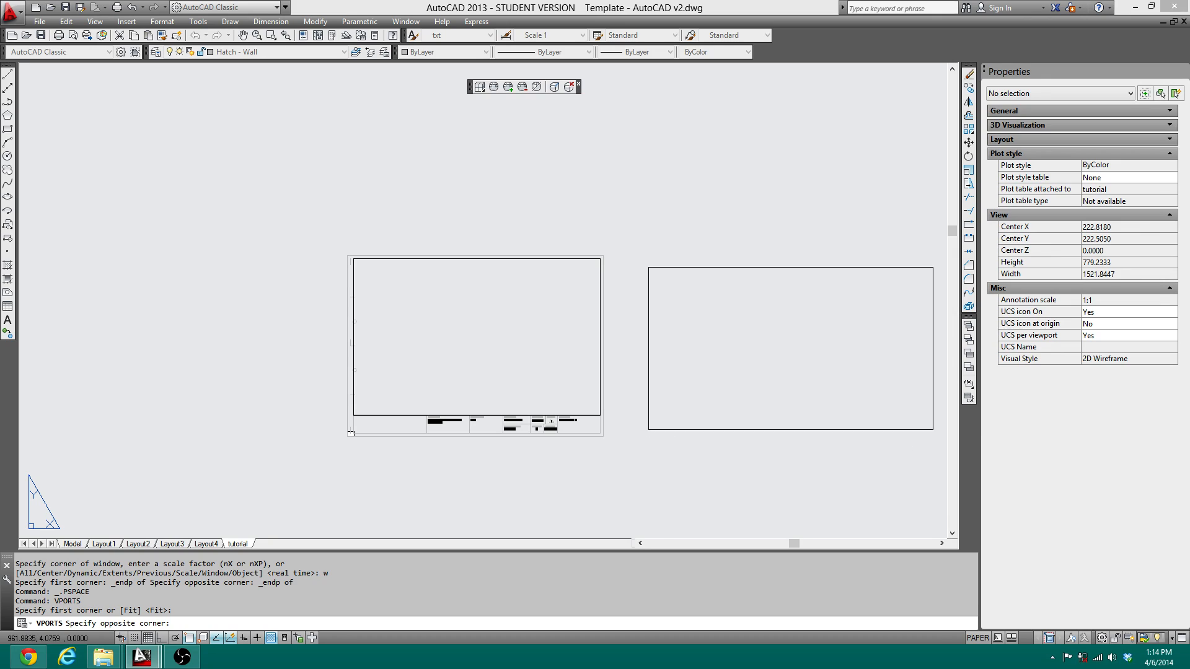
click(933, 434)
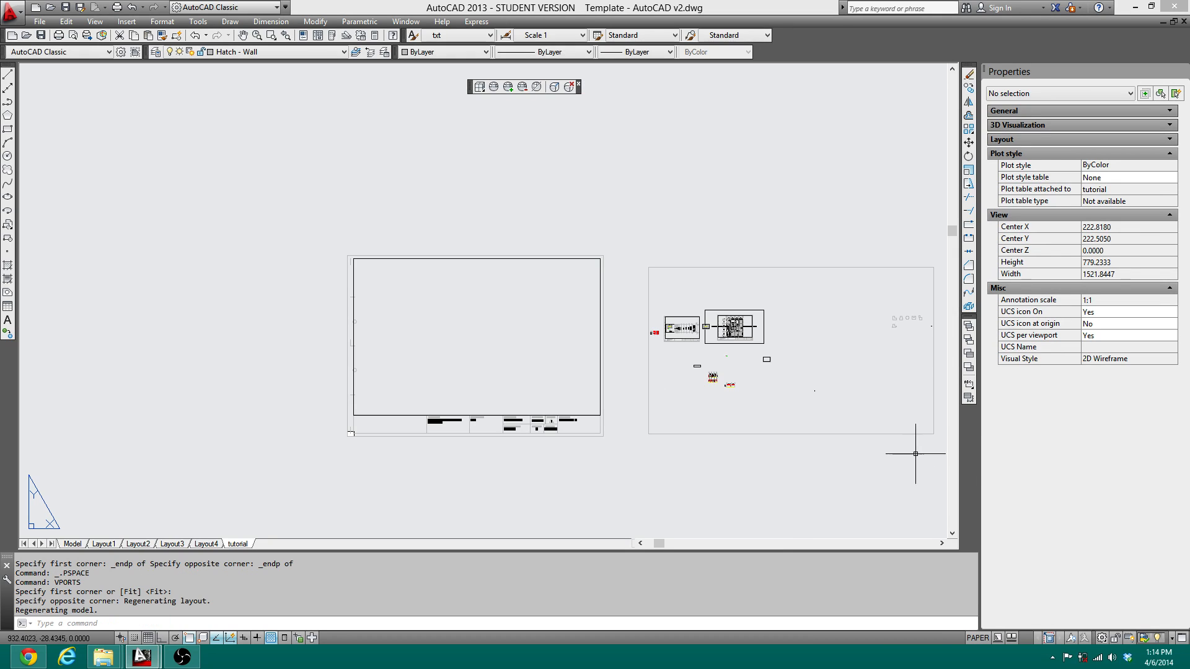
Activate the second viewport, frame the six outline shapes from model space in it, and return to paper space
click(793, 338)
double_click(794, 337)
middle_drag(820, 344, 718, 400)
scroll(786, 378, up, 2)
scroll(795, 382, up, 2)
middle_drag(853, 371, 744, 358)
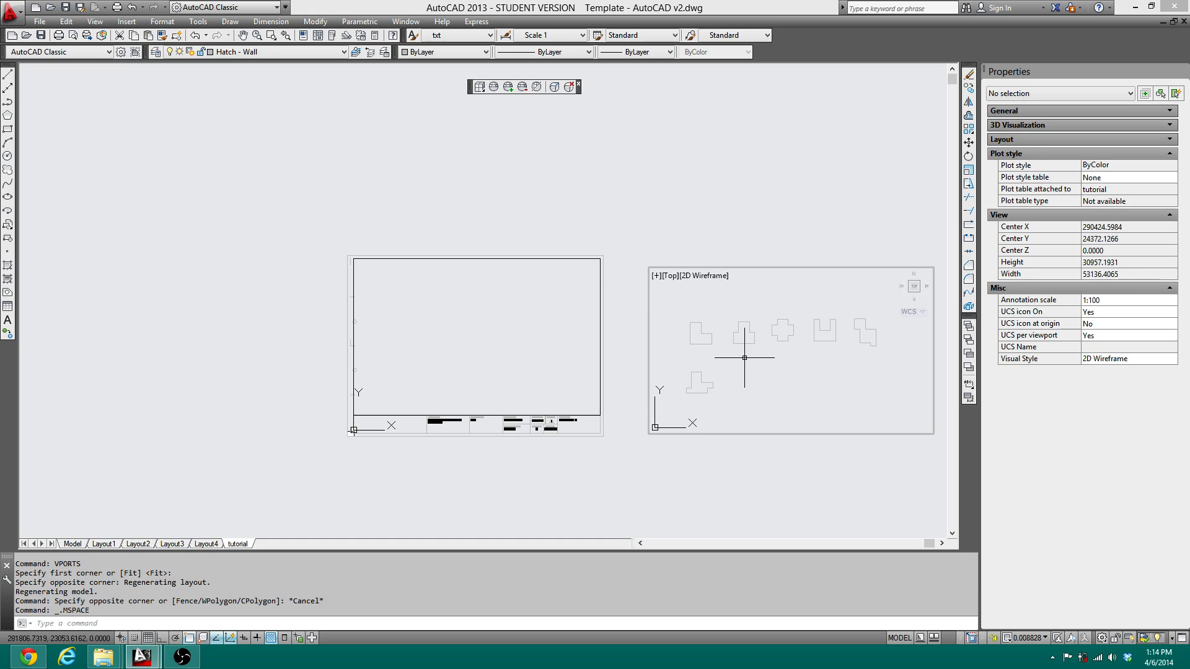
double_click(748, 494)
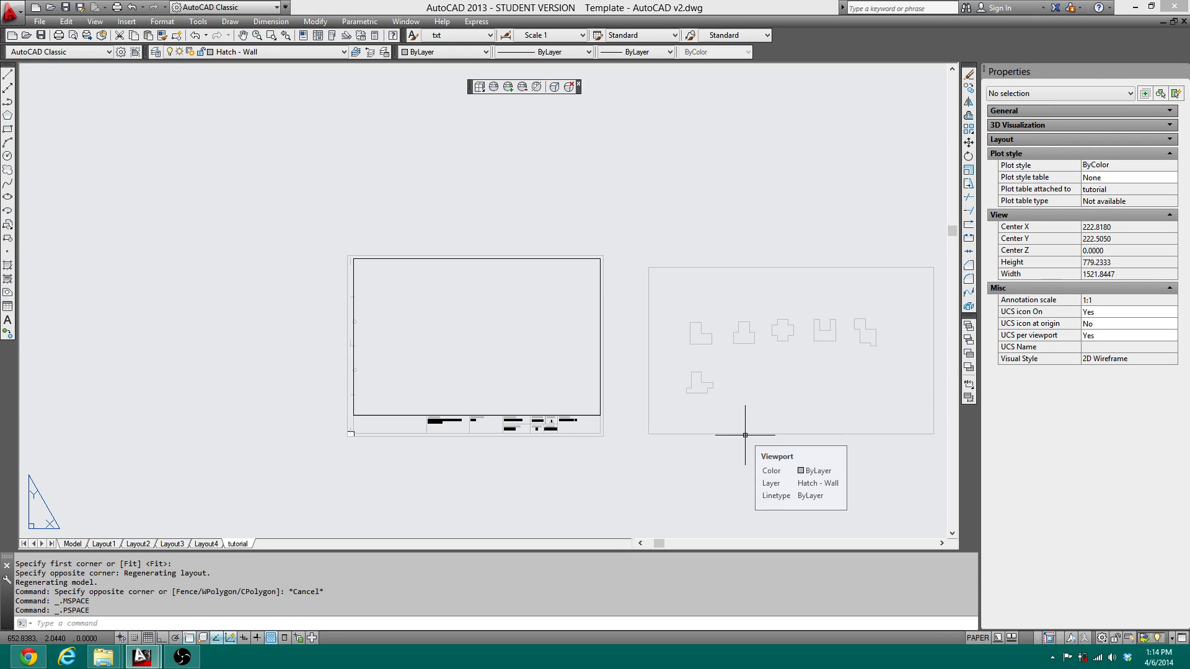
Select the second viewport, try an annotation scale of 1:50, and set it to 1:100 in its properties
click(745, 435)
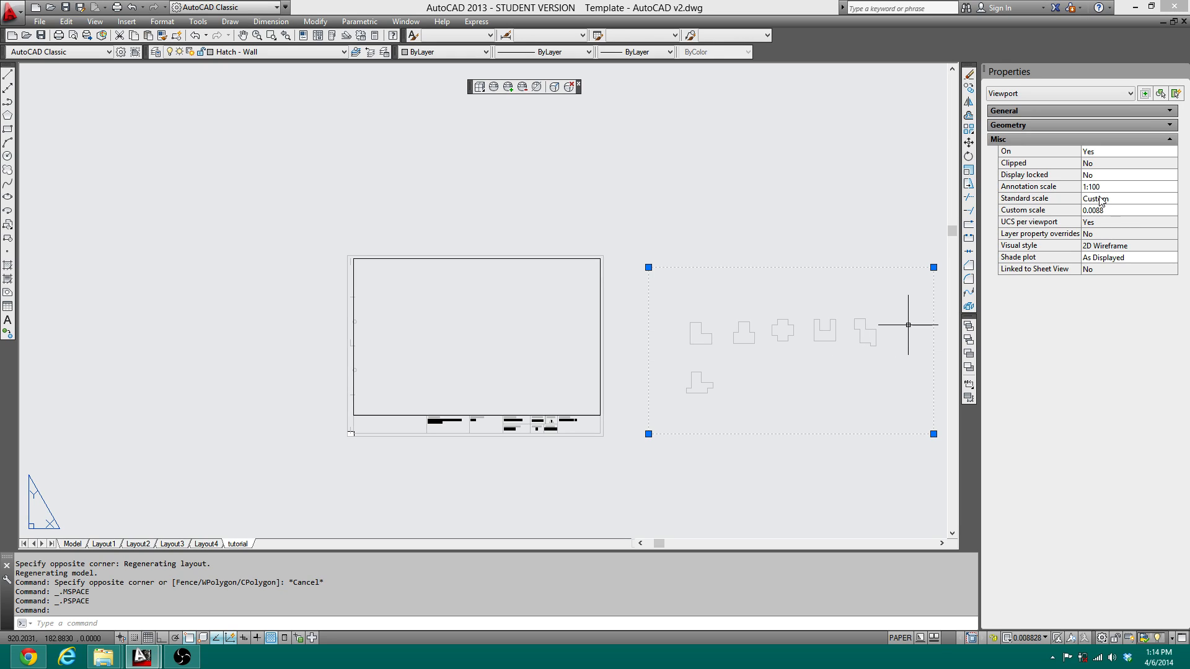
right_click(824, 434)
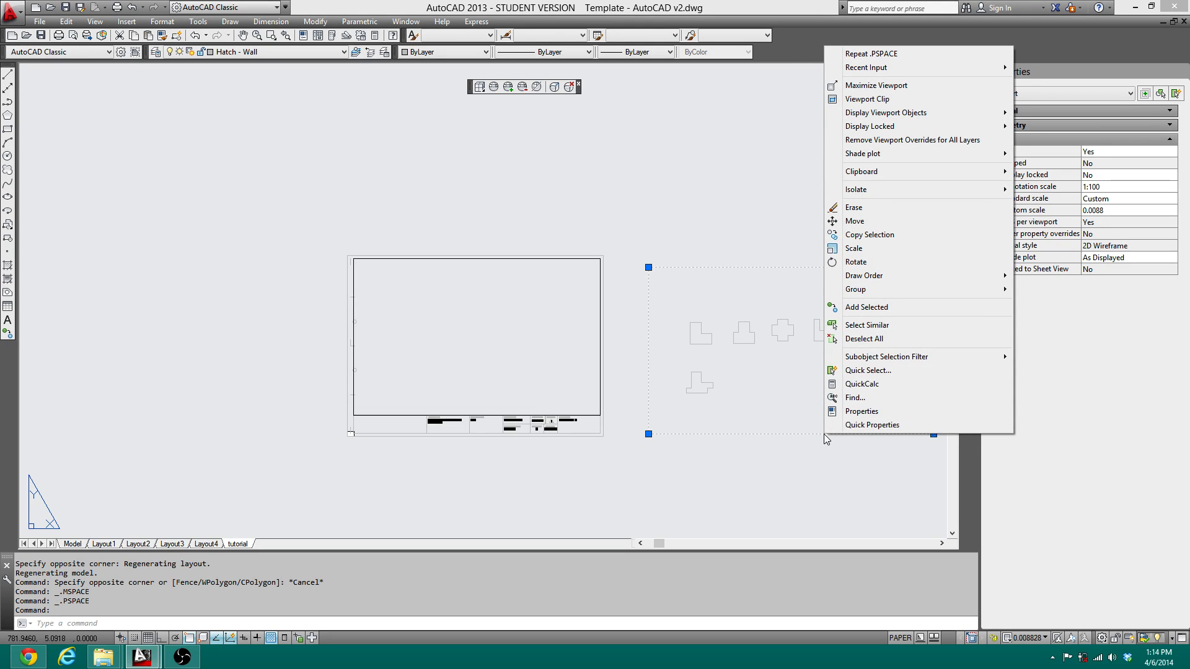
click(861, 412)
click(846, 494)
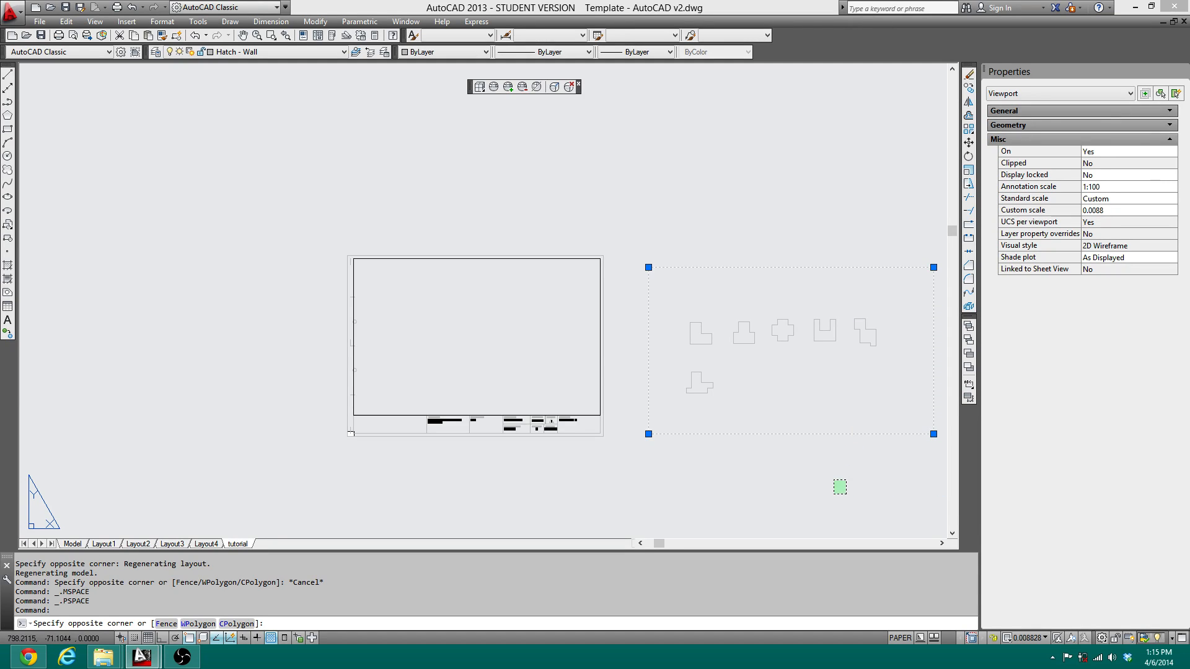
click(833, 483)
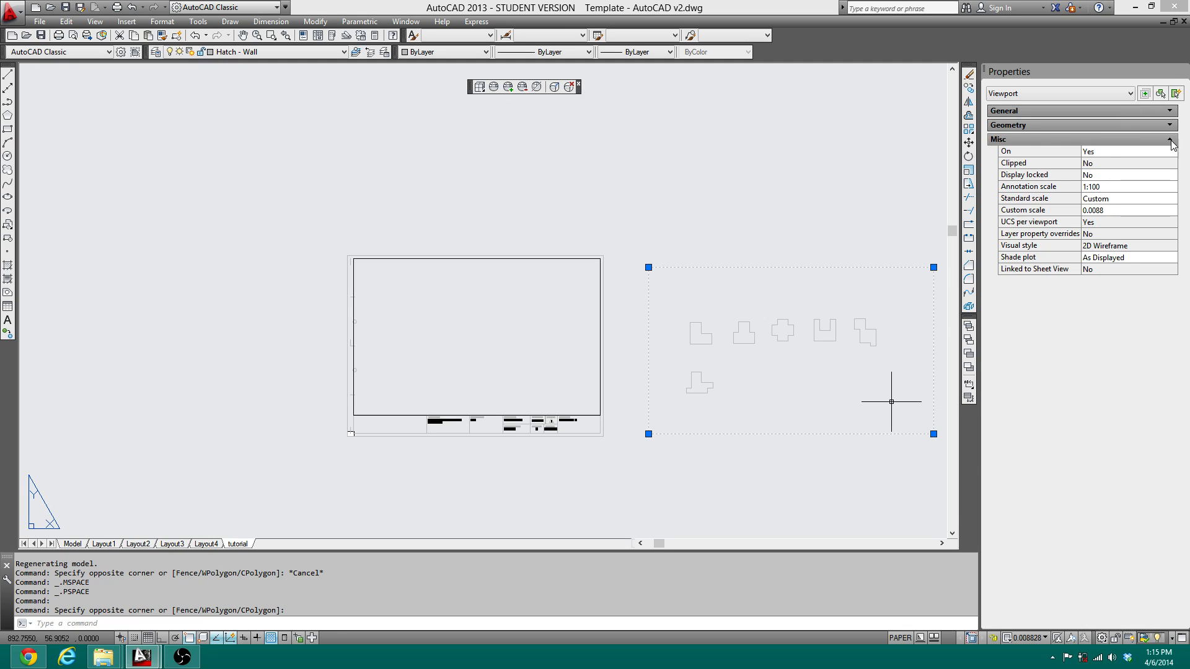
click(1097, 189)
click(1097, 189)
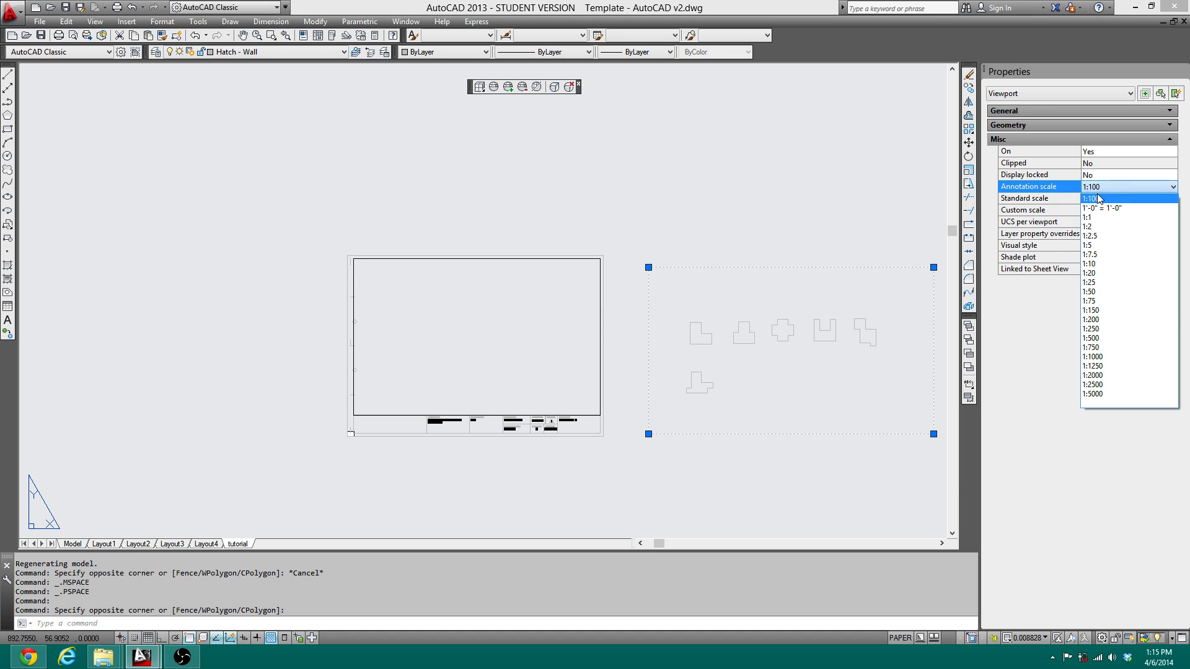
click(1110, 291)
click(1109, 188)
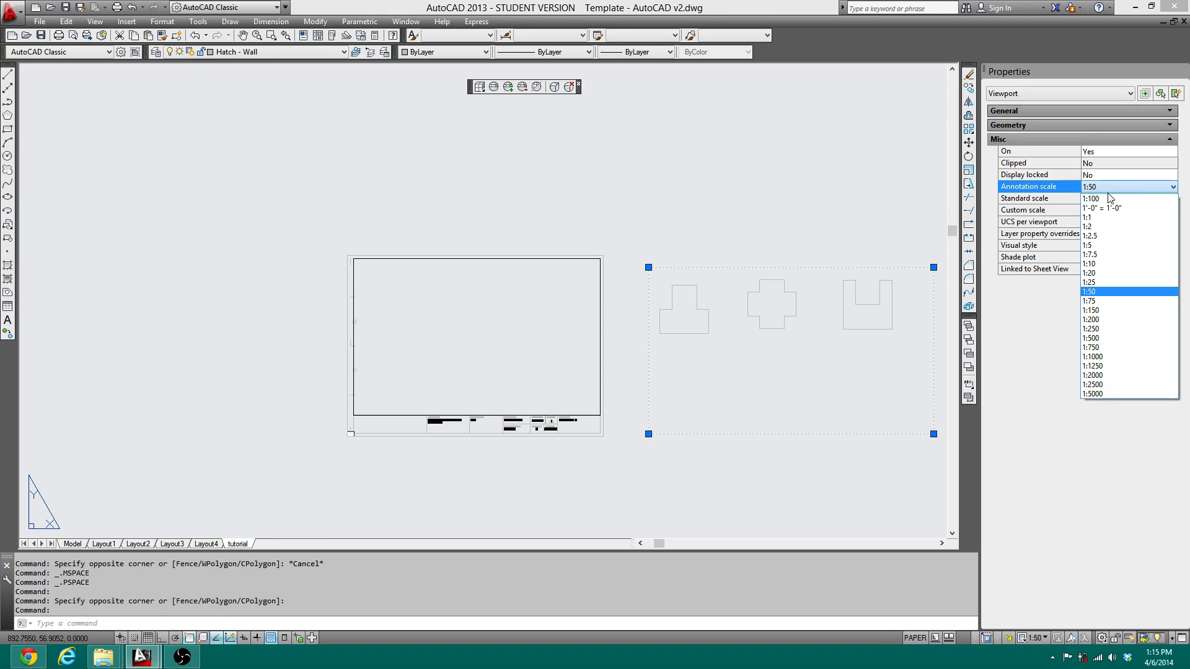
click(1109, 198)
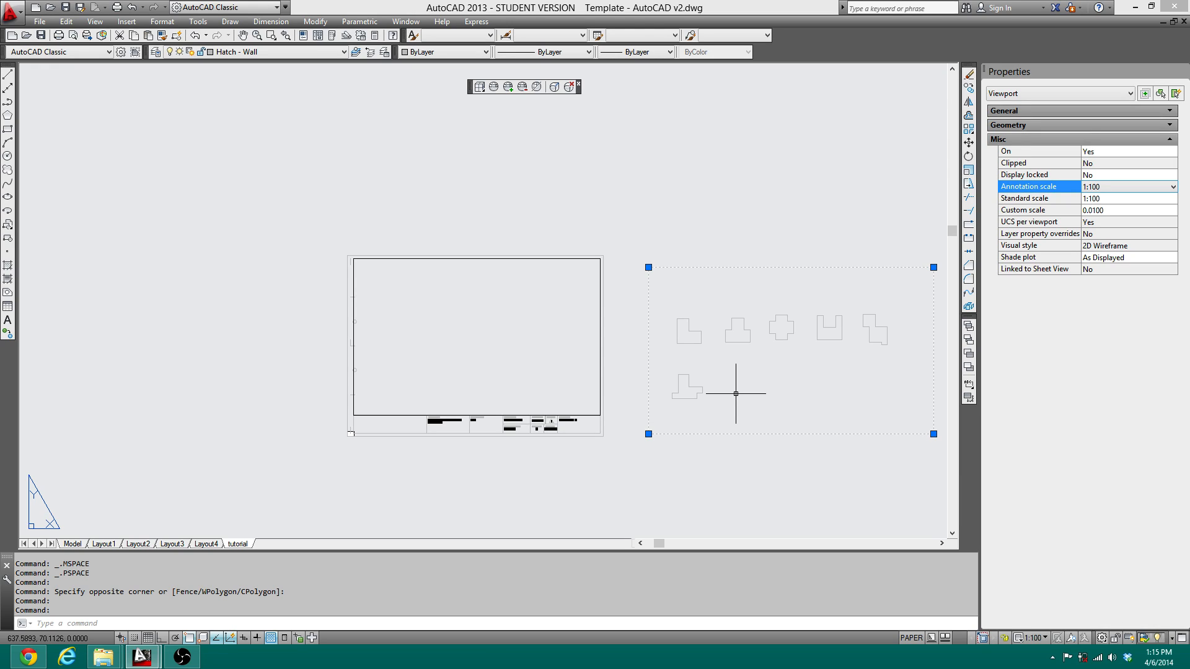
Stretch the second viewport's upper-left and lower-right corners inward to fit closely around the six shapes
click(648, 267)
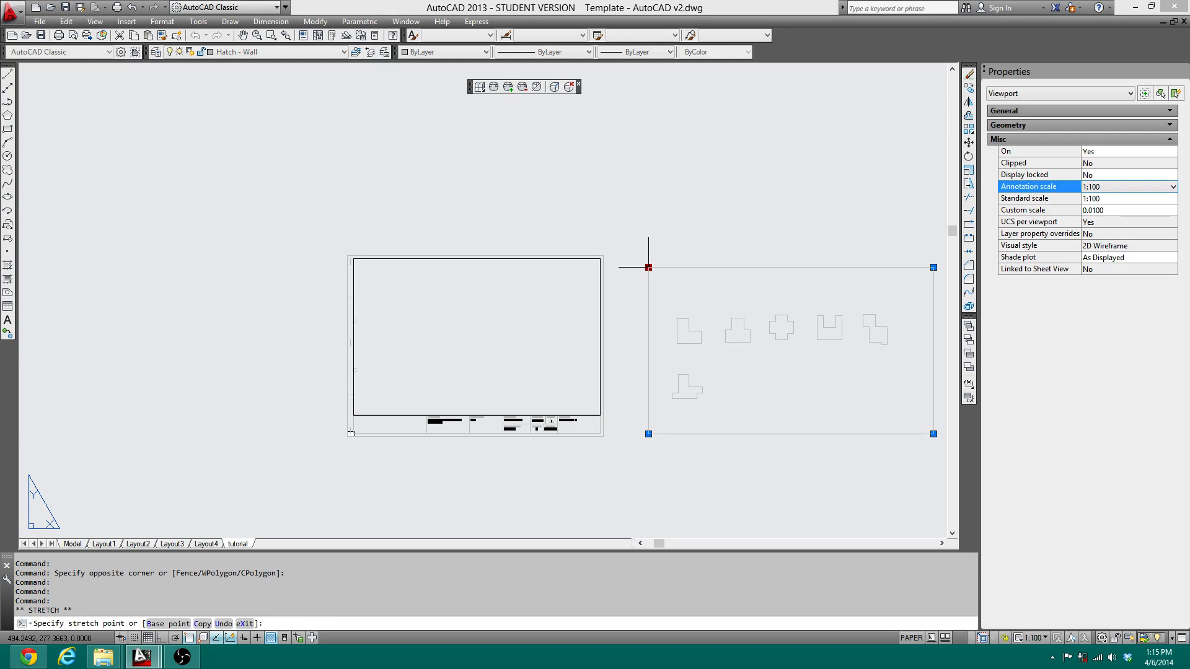
click(666, 305)
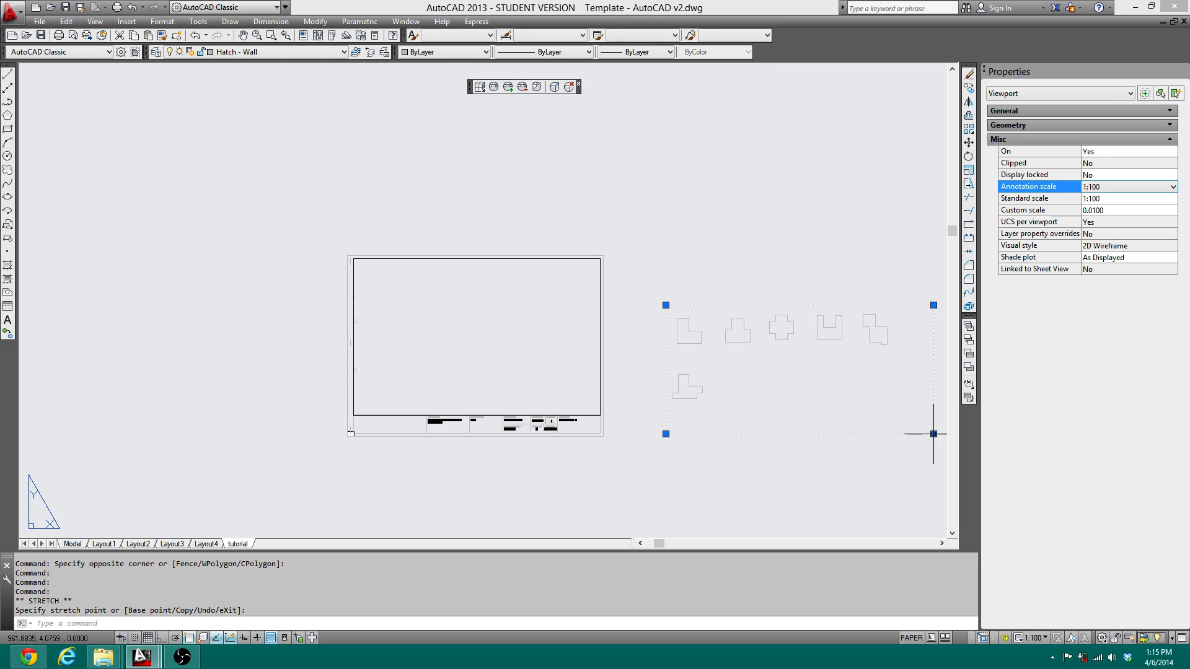
click(933, 434)
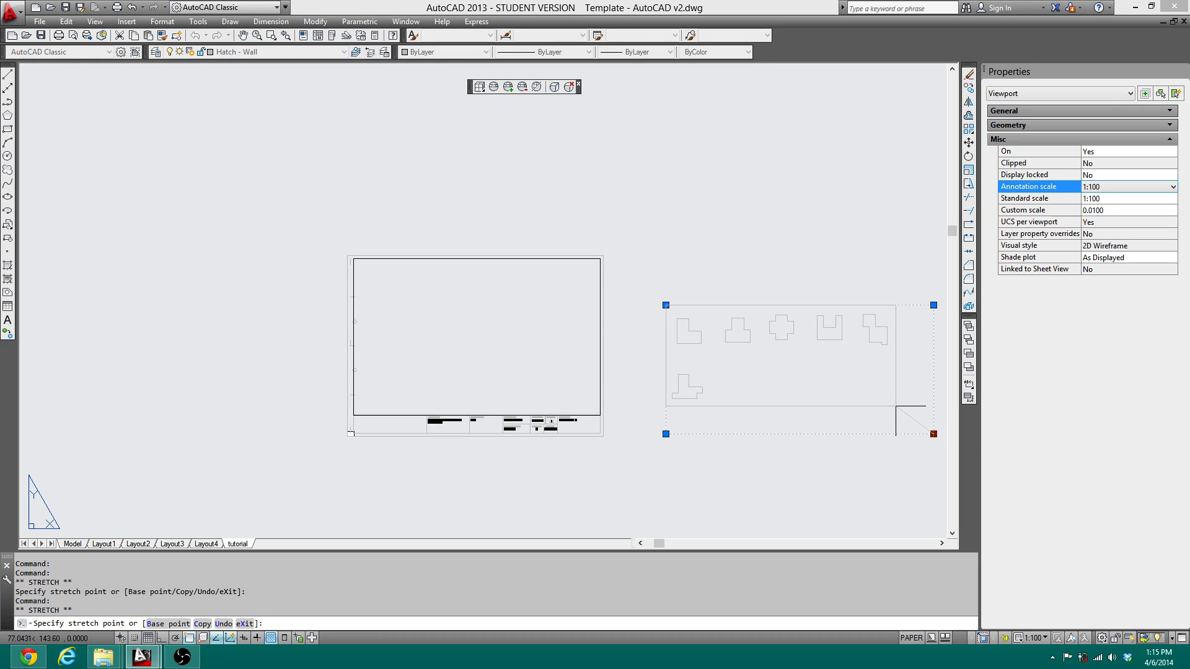
click(896, 406)
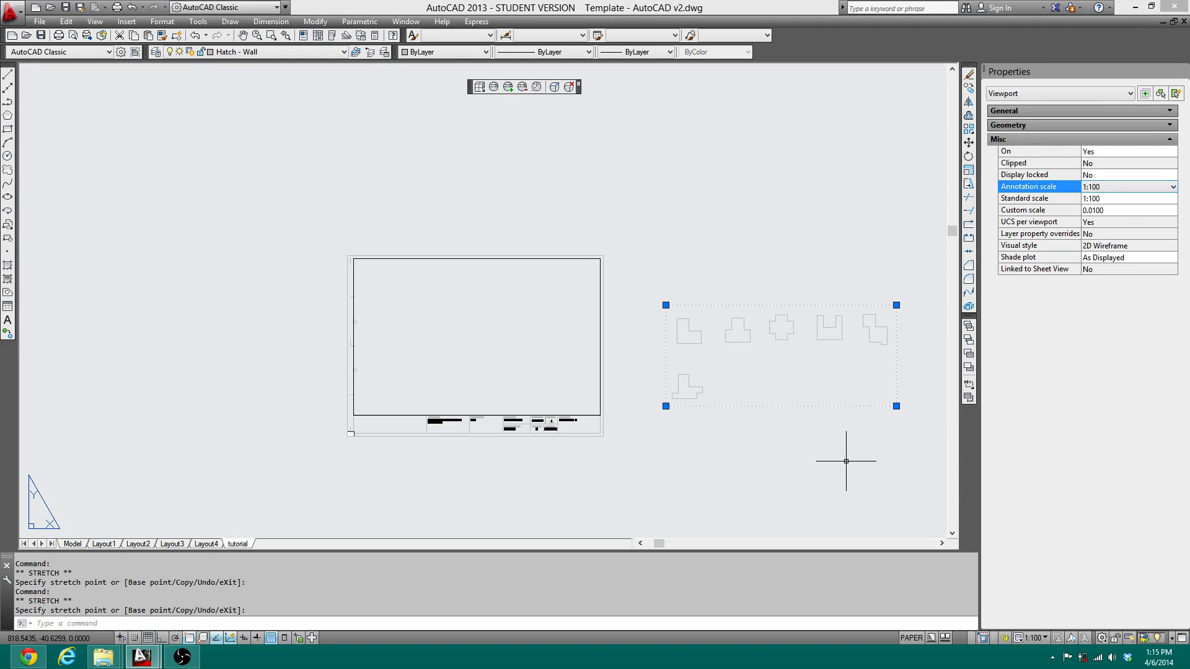
Move the shapes viewport by its upper-left corner to inside the title block sheet's drawing frame, and select it again
text(m)
key(Return)
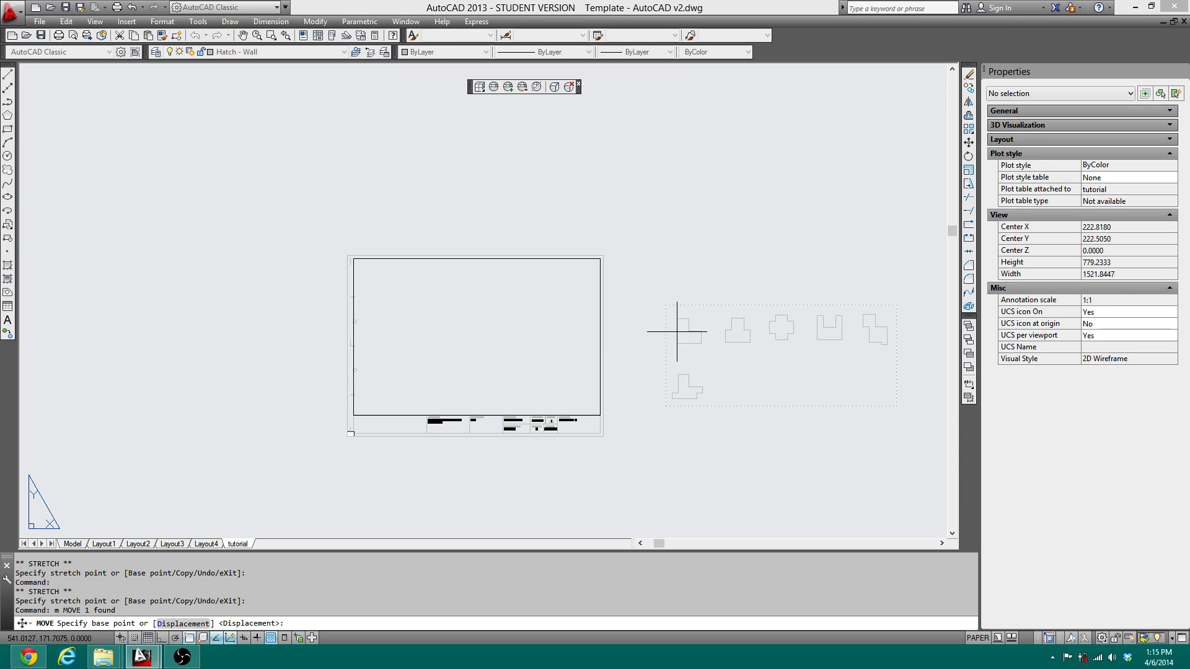
click(667, 306)
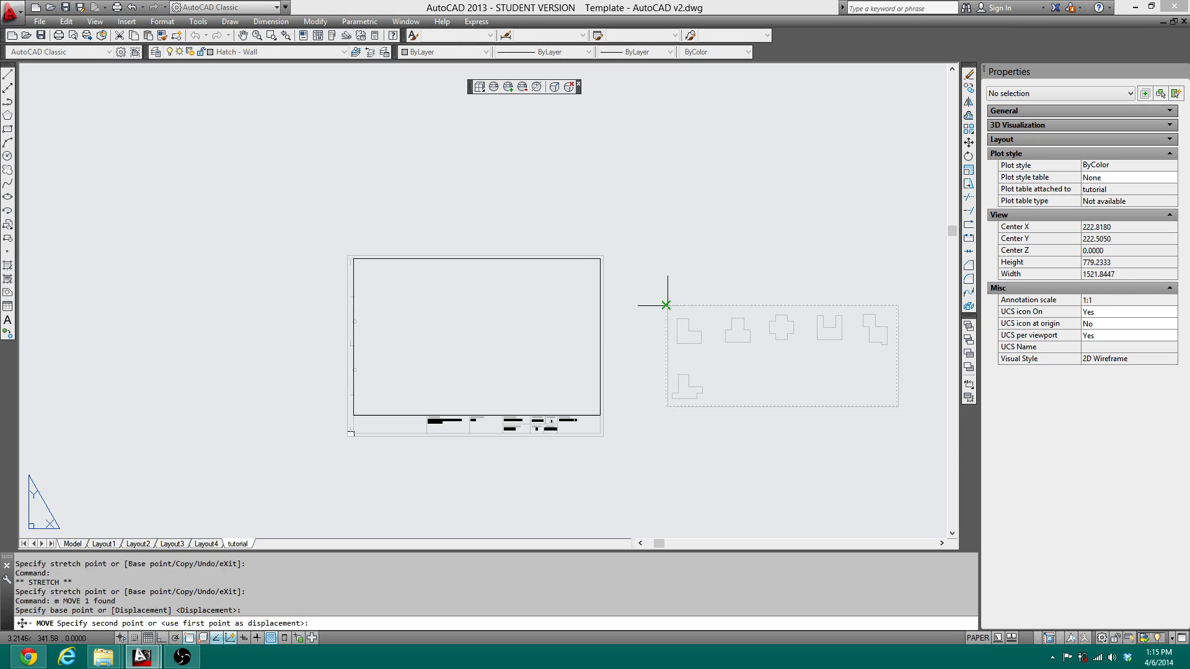
click(362, 280)
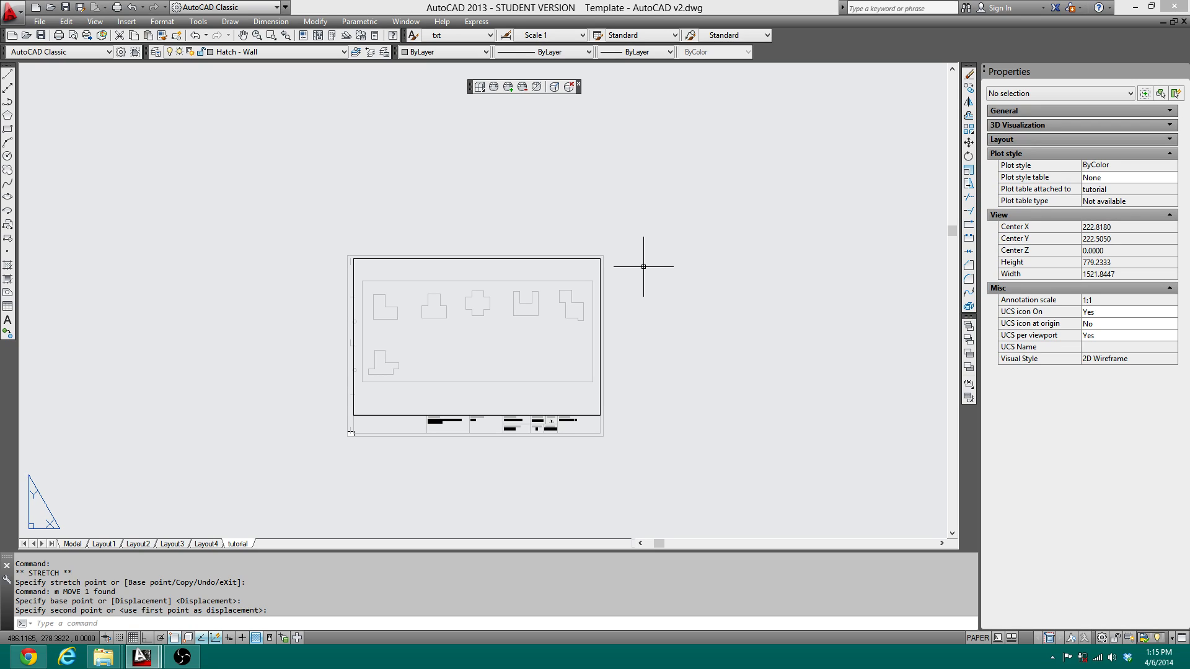
click(468, 383)
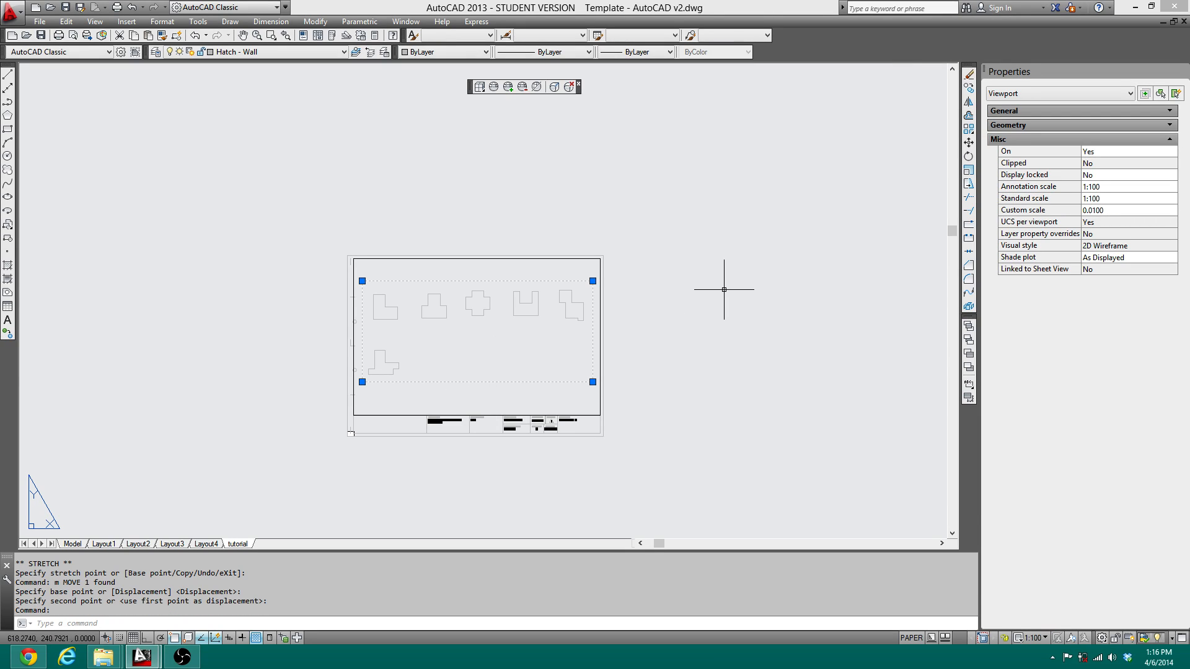
Reselect the shapes viewport and assign it to the Defpoints layer
key(Escape)
click(540, 383)
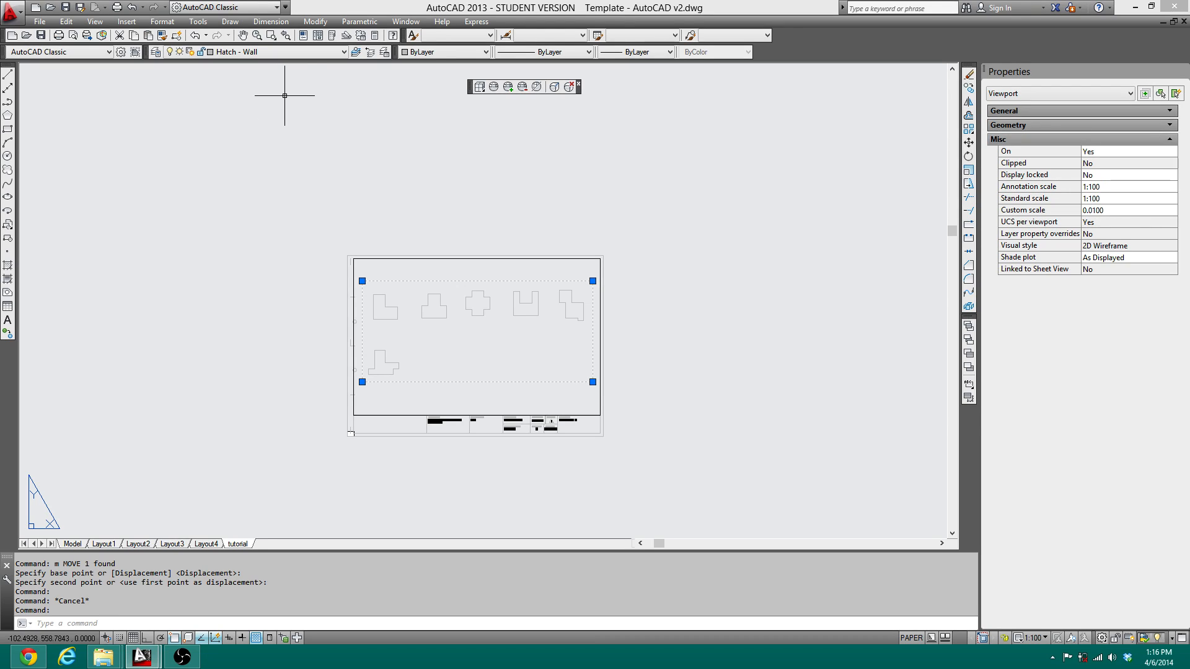
click(305, 54)
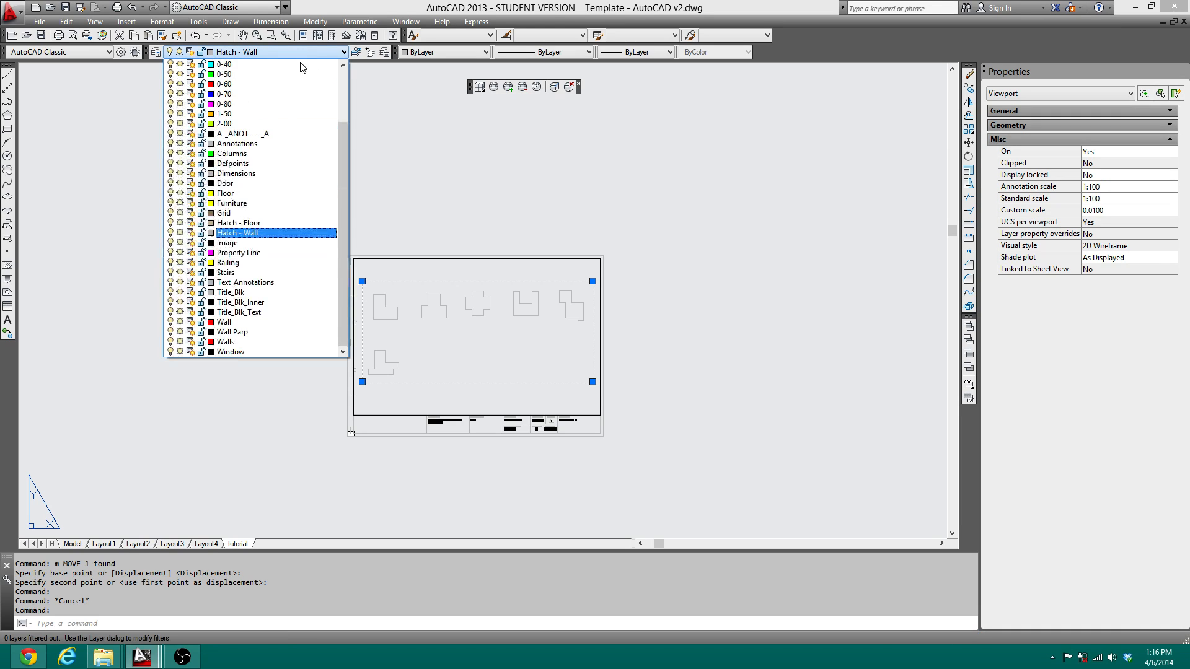
click(276, 164)
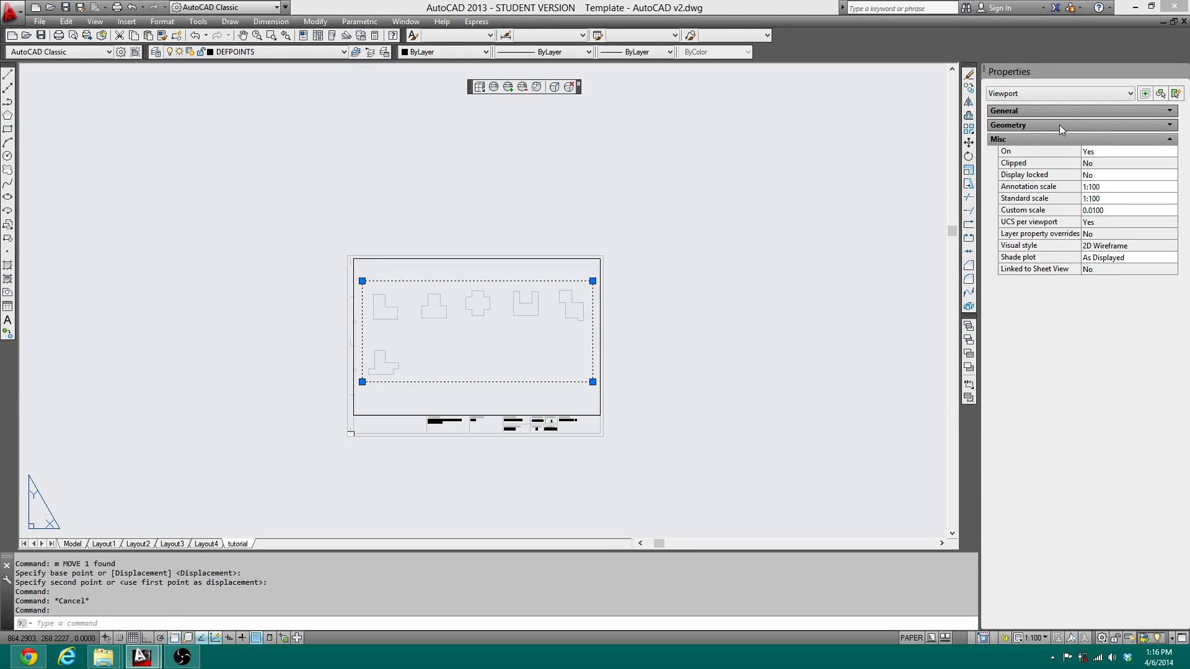
Examine the shapes viewport's geometry and general properties, including its transparency and plot style, and clear the selection
click(1169, 125)
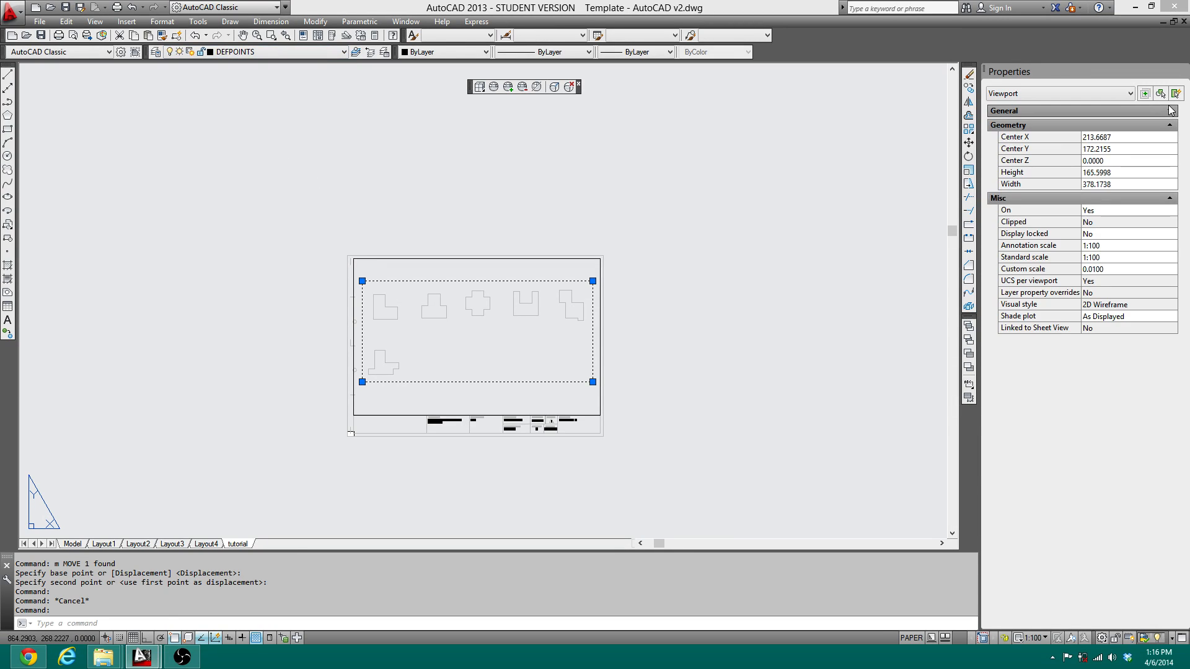
click(1171, 111)
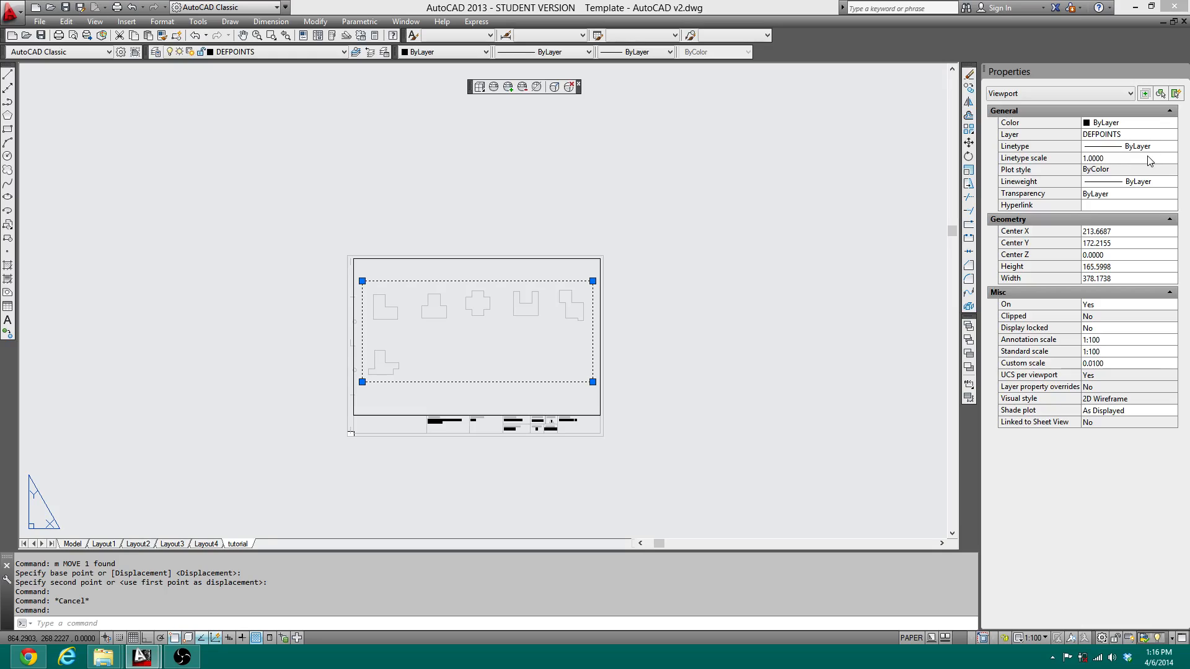
click(1136, 194)
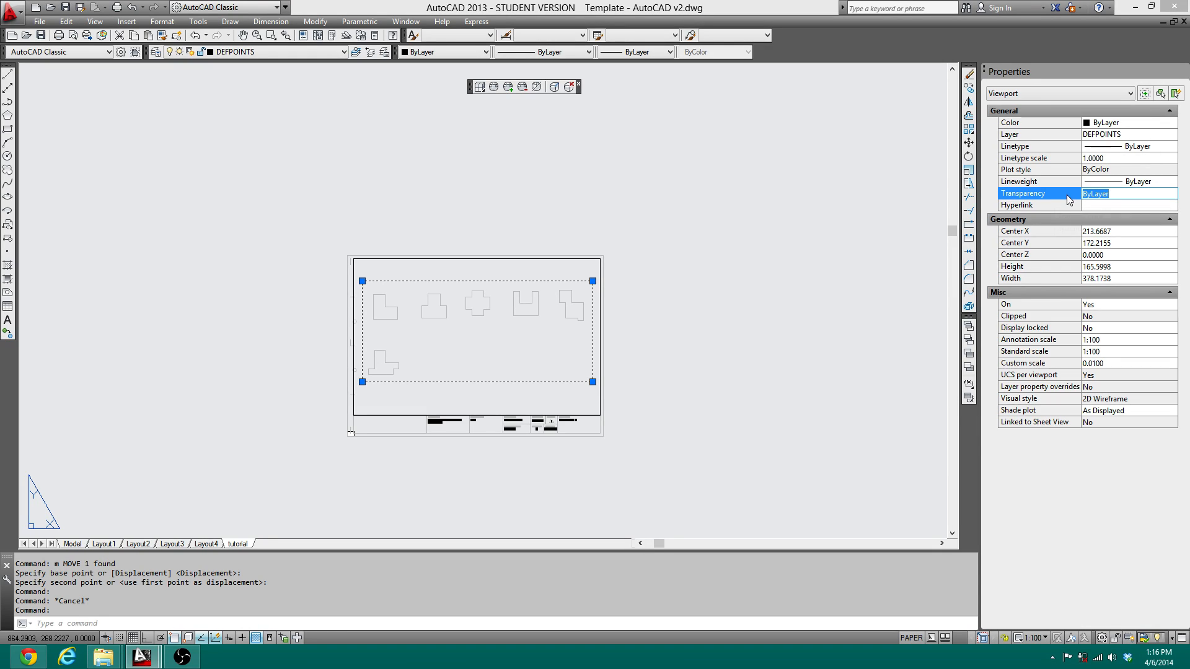
double_click(1107, 194)
click(1005, 171)
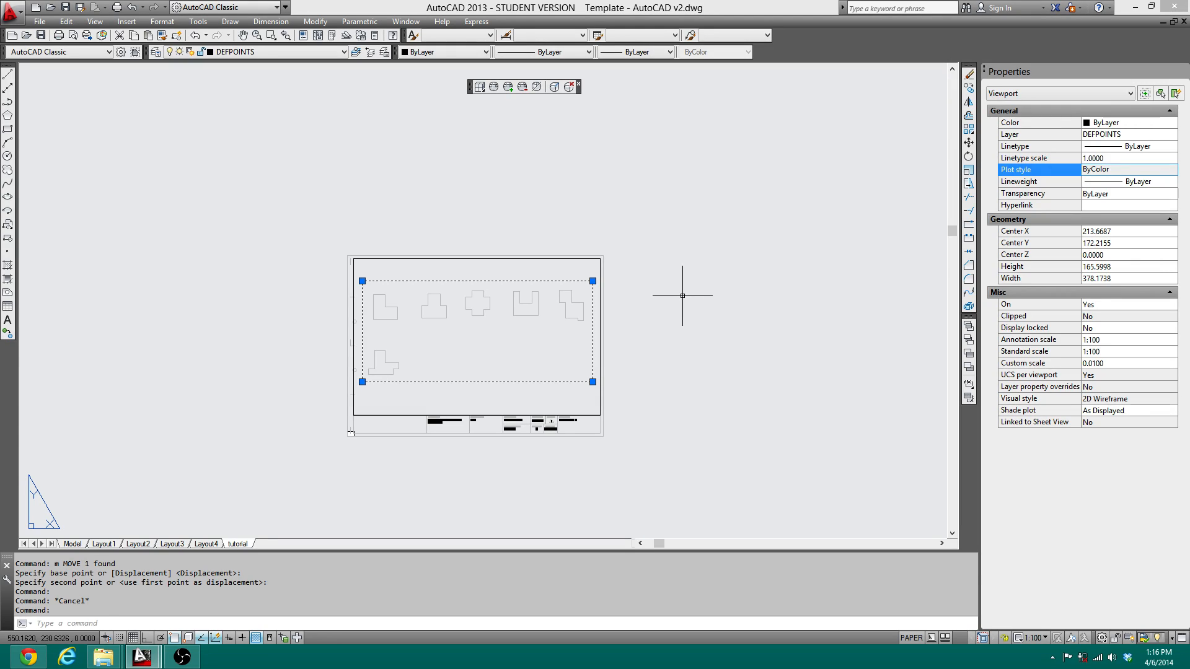
key(Escape)
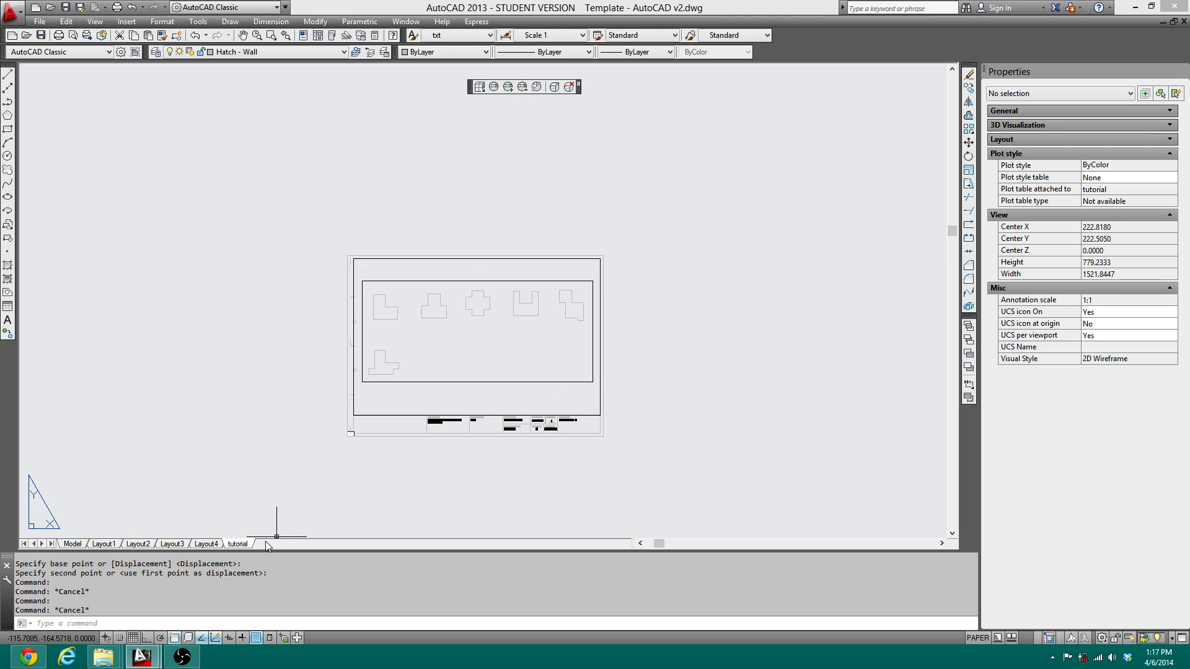
Open the tutorial layout's page setup for modification and choose DWG To PDF.pc3 as its plotter
scroll(334, 440, up, 10)
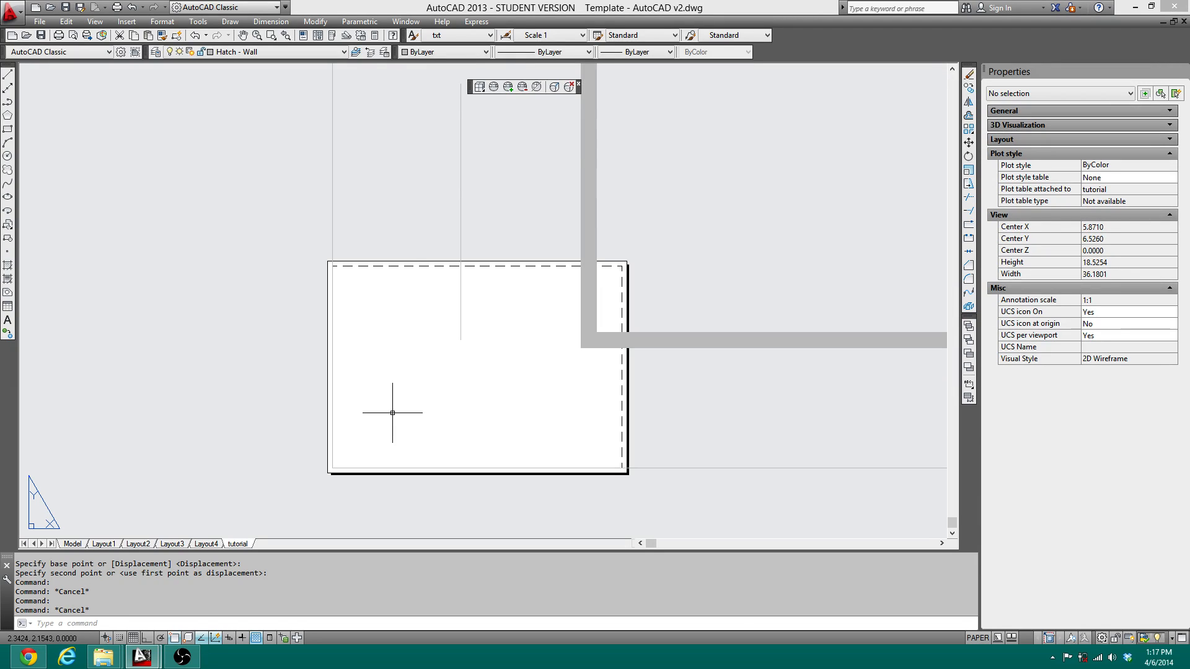
scroll(392, 413, down, 10)
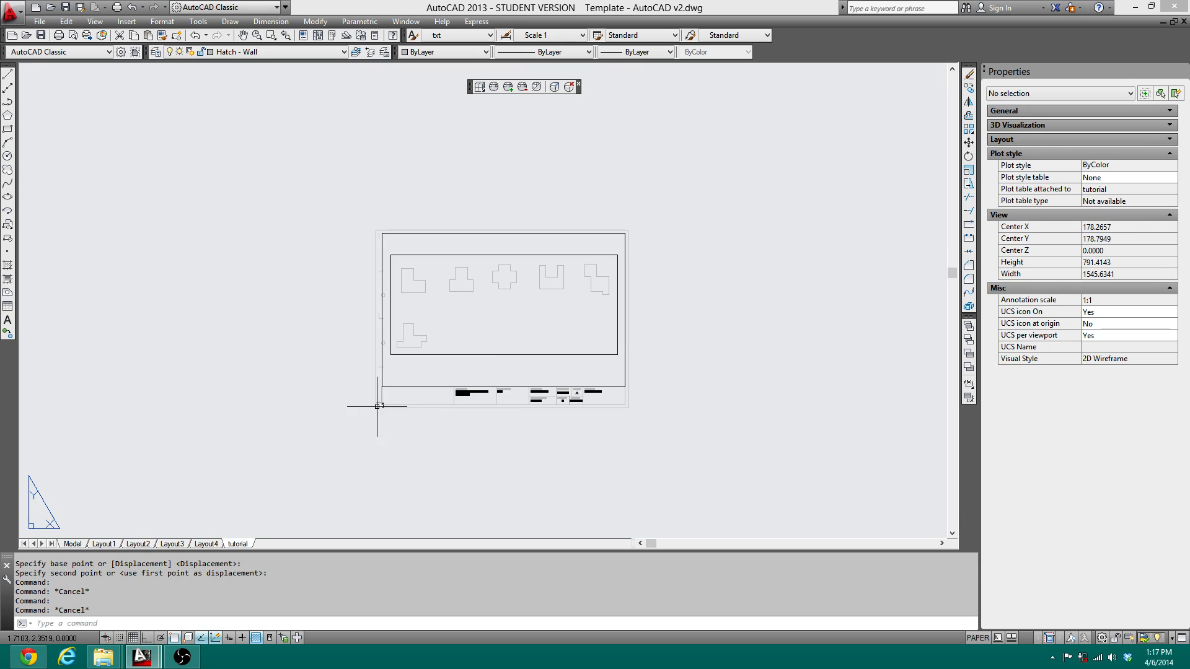
scroll(380, 406, up, 6)
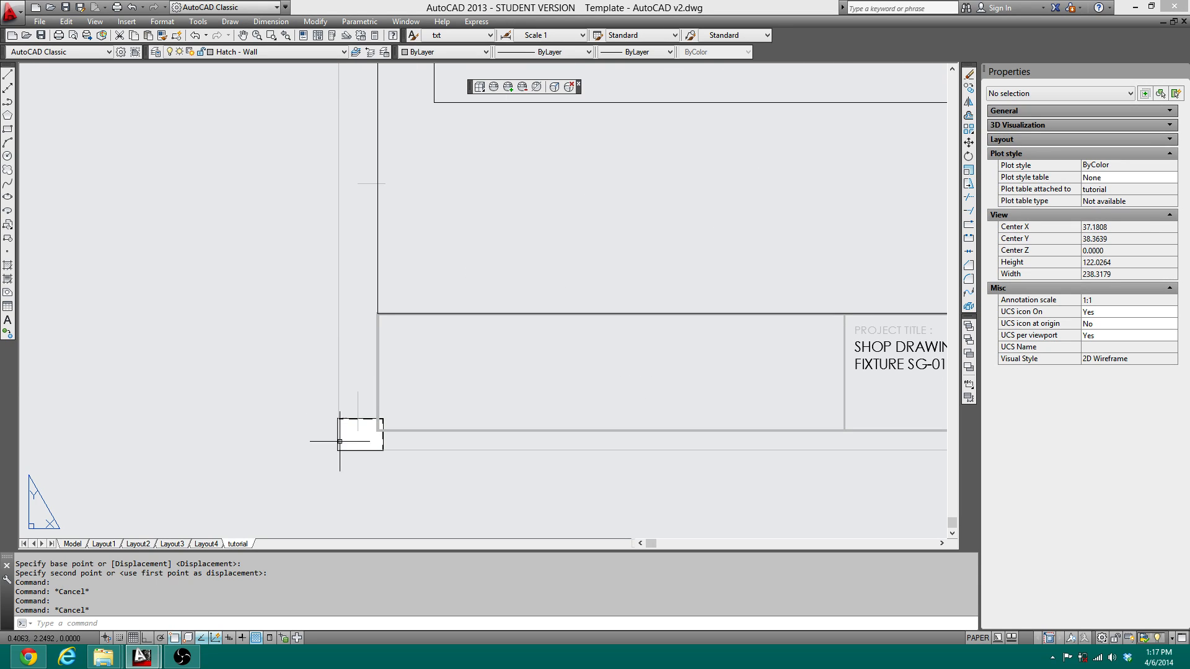
scroll(357, 431, down, 6)
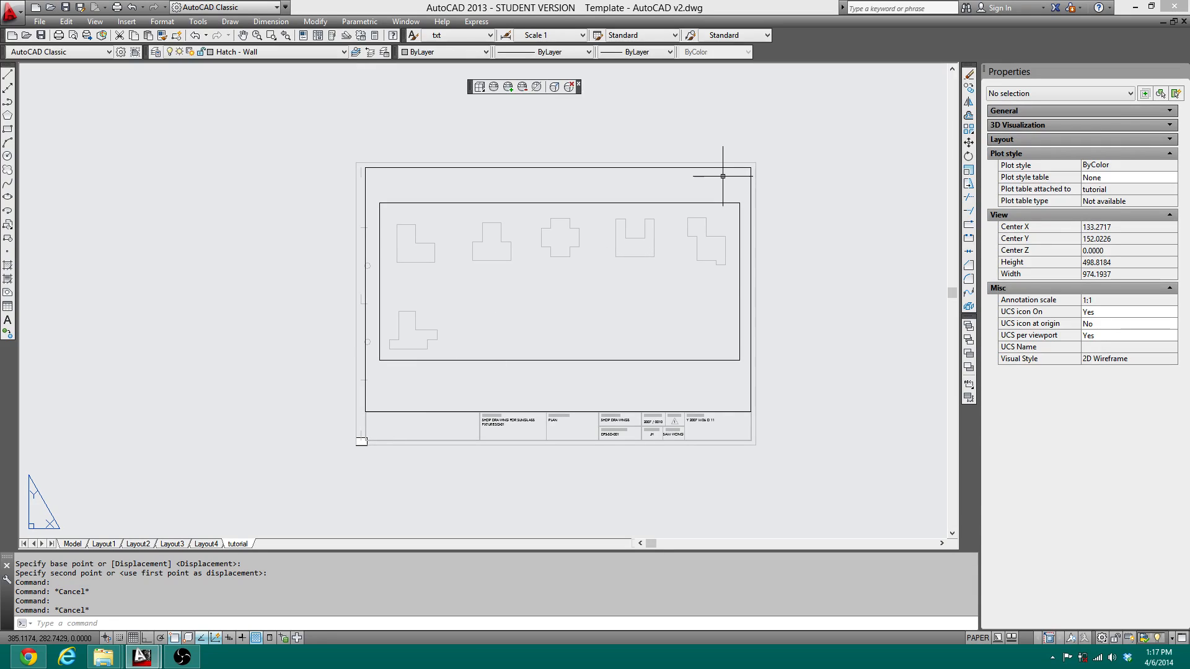
right_click(230, 544)
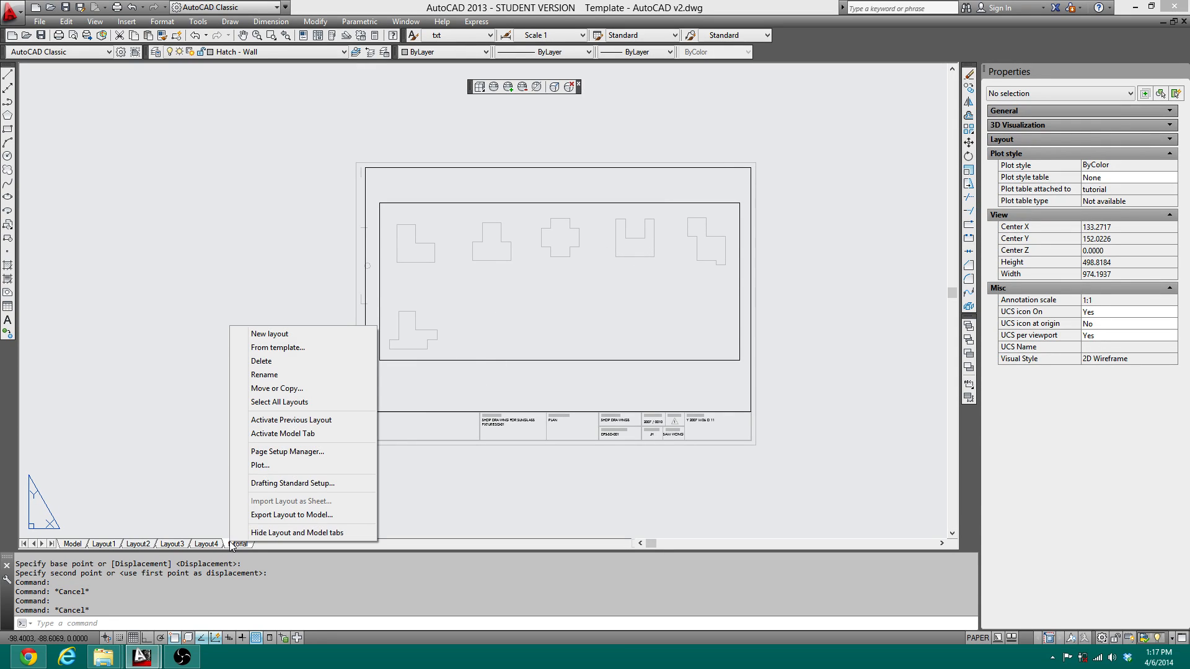
click(273, 452)
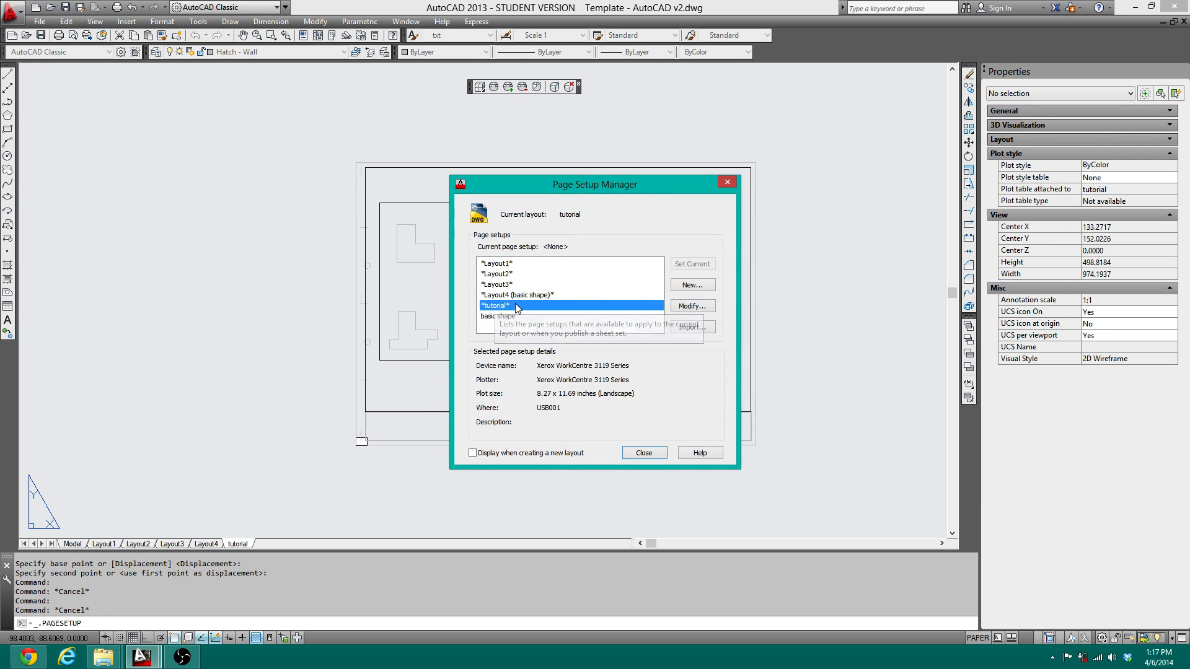
click(688, 306)
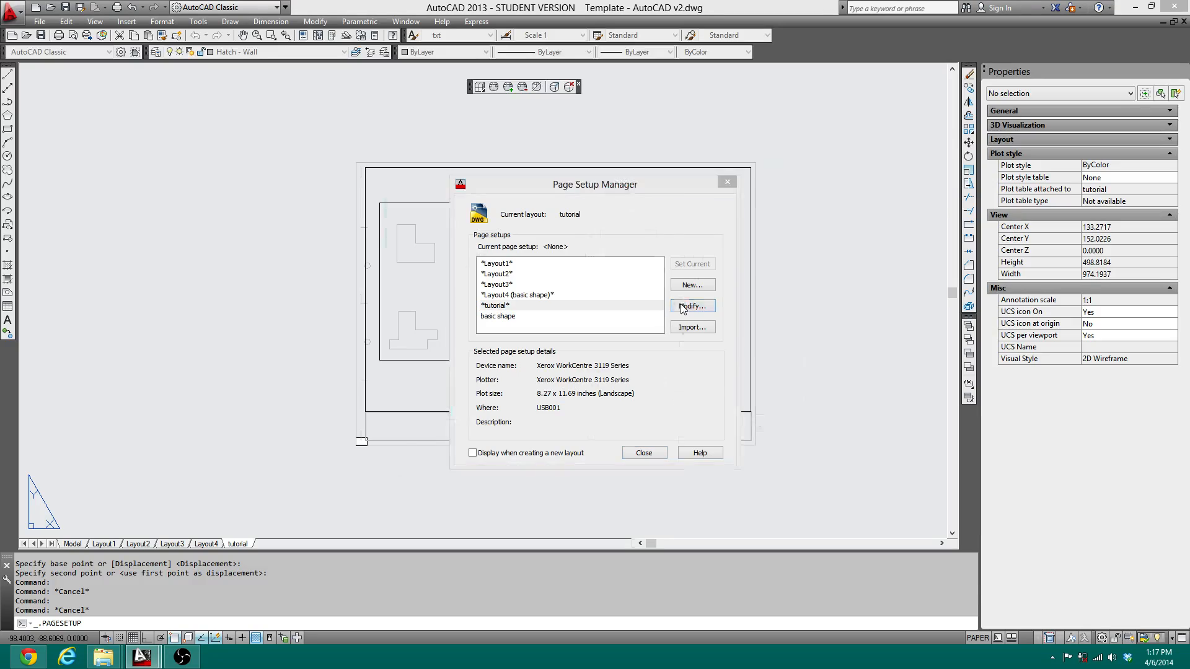
click(574, 237)
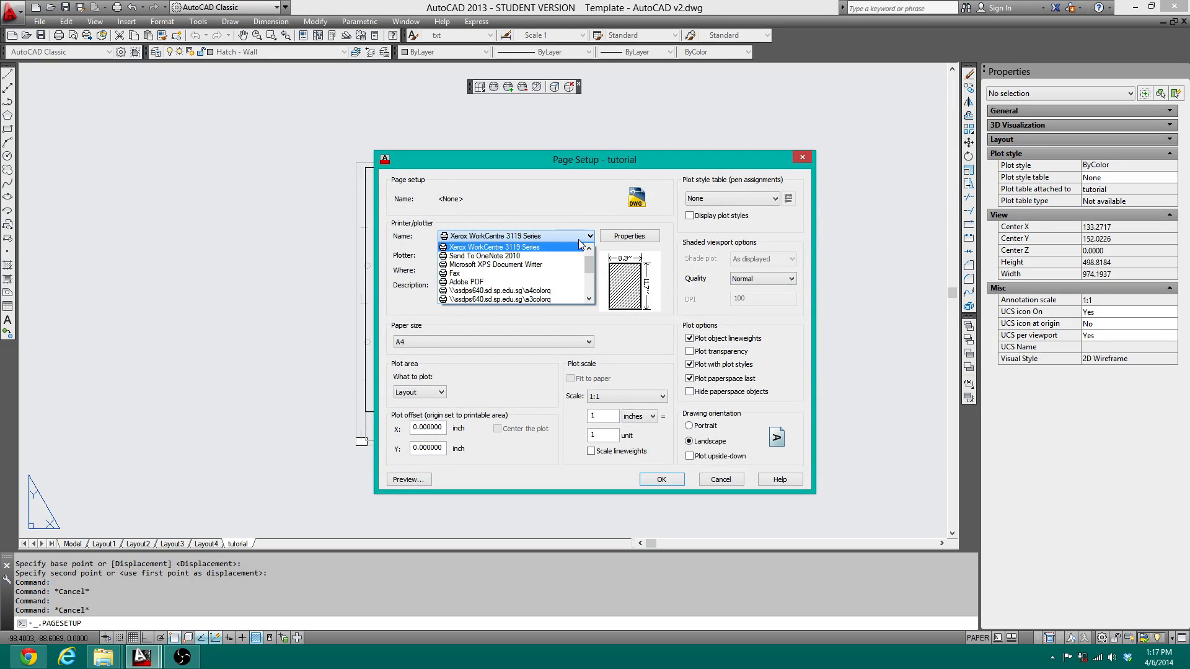
scroll(544, 285, down, 2)
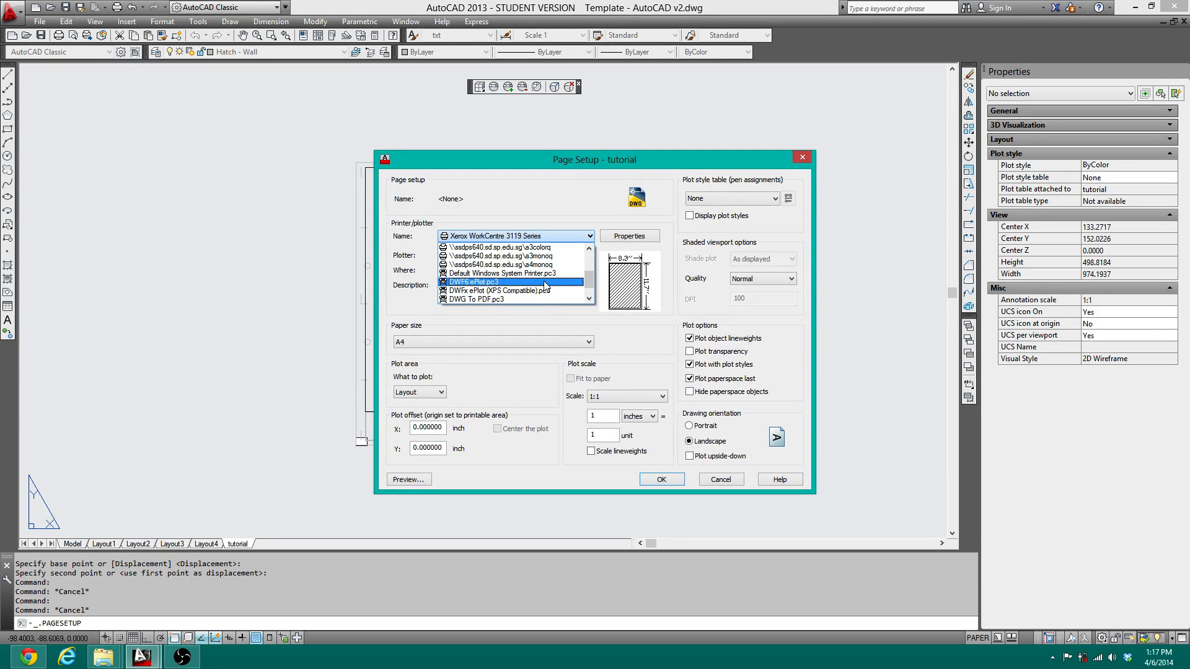
scroll(540, 287, down, 1)
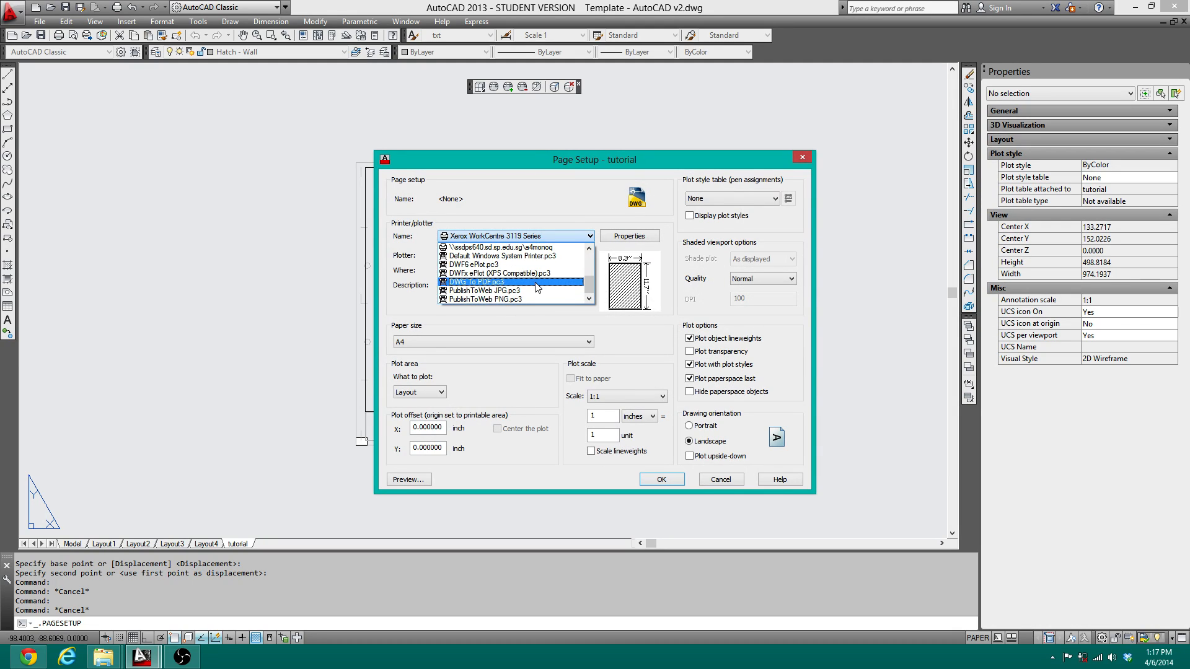
click(537, 285)
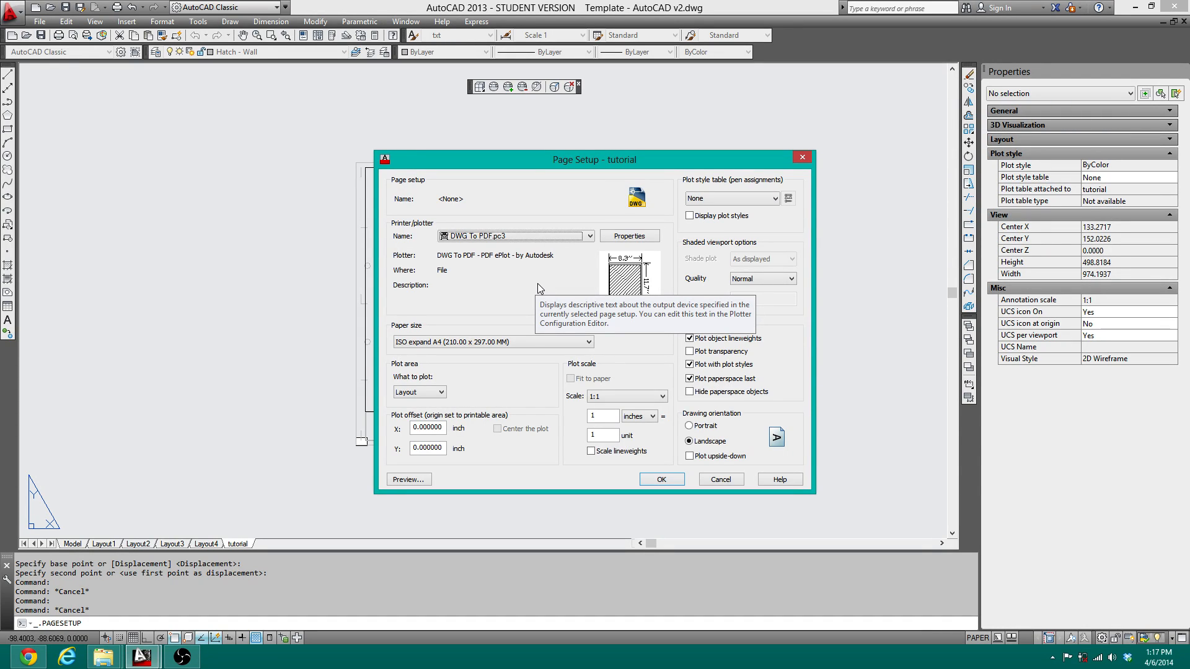
Set the page setup's paper size to ISO full bleed A3 (420.00 x 297.00 MM)
click(422, 345)
scroll(477, 412, up, 7)
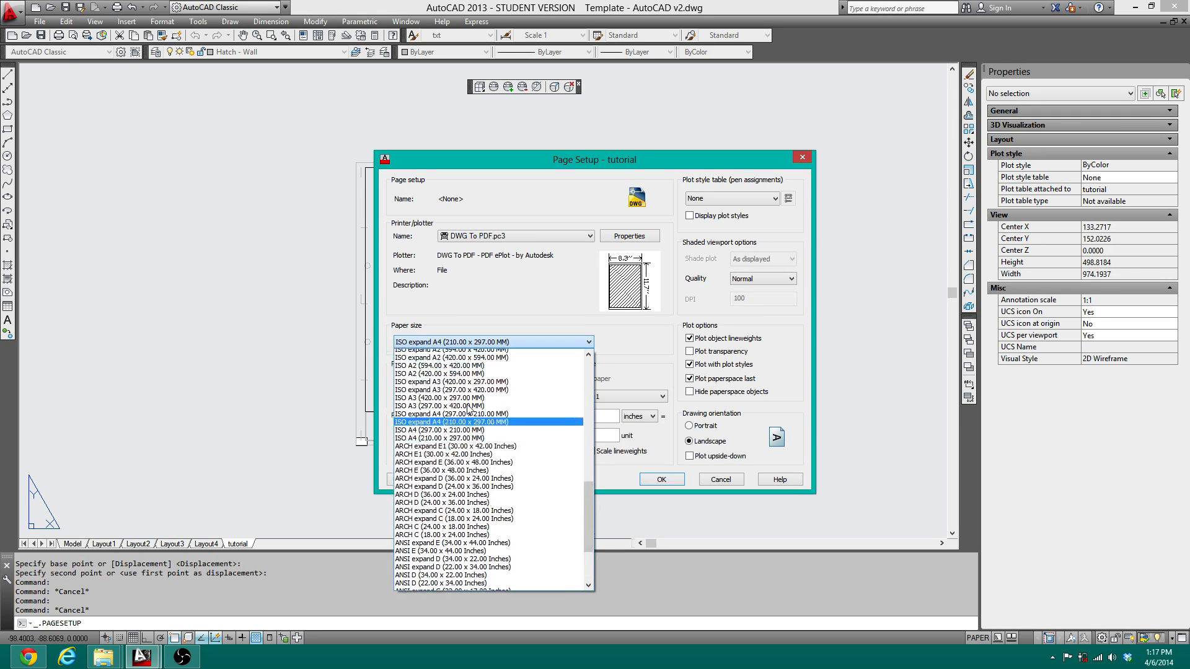
scroll(476, 412, up, 6)
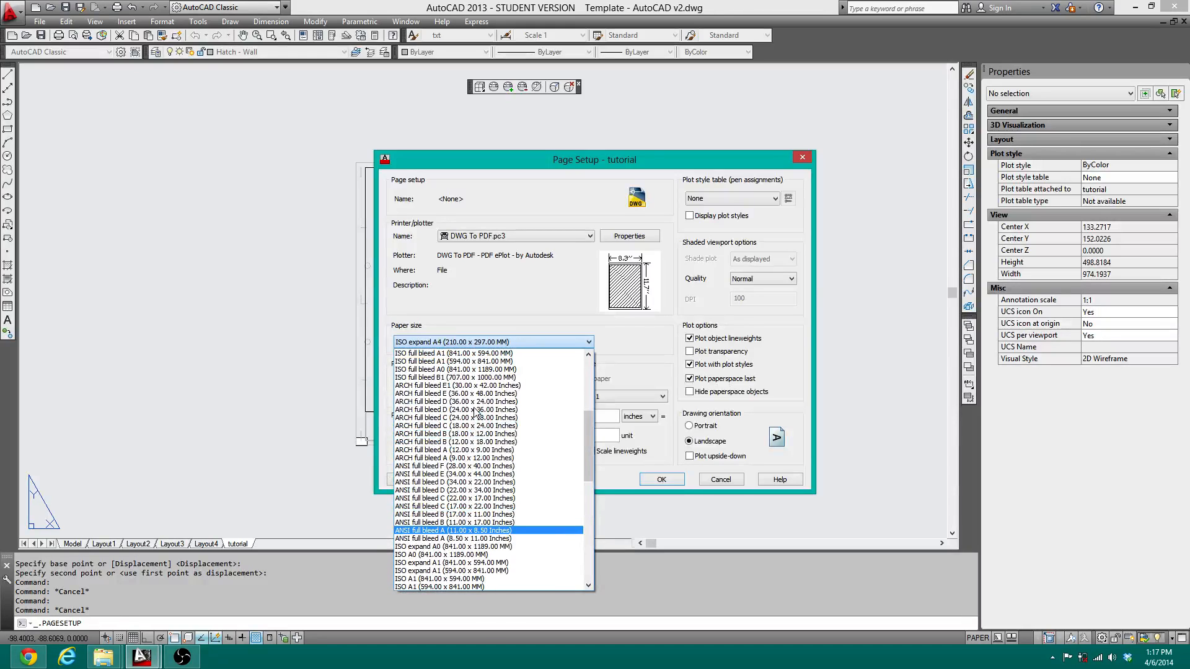
scroll(476, 412, up, 3)
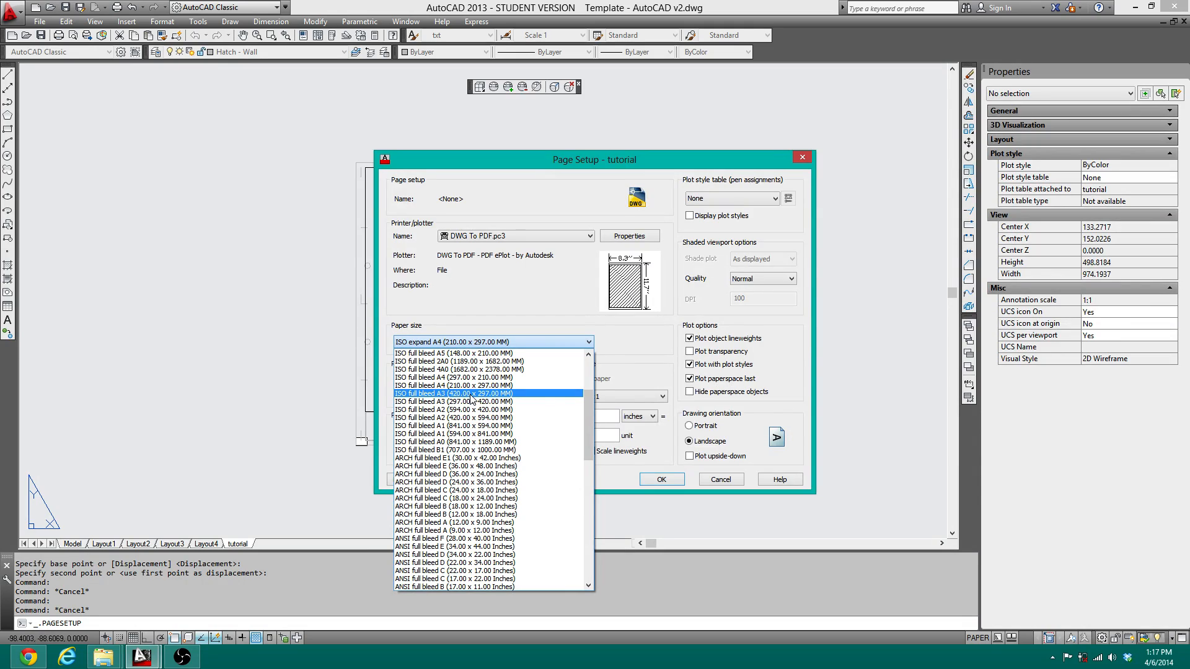
click(459, 394)
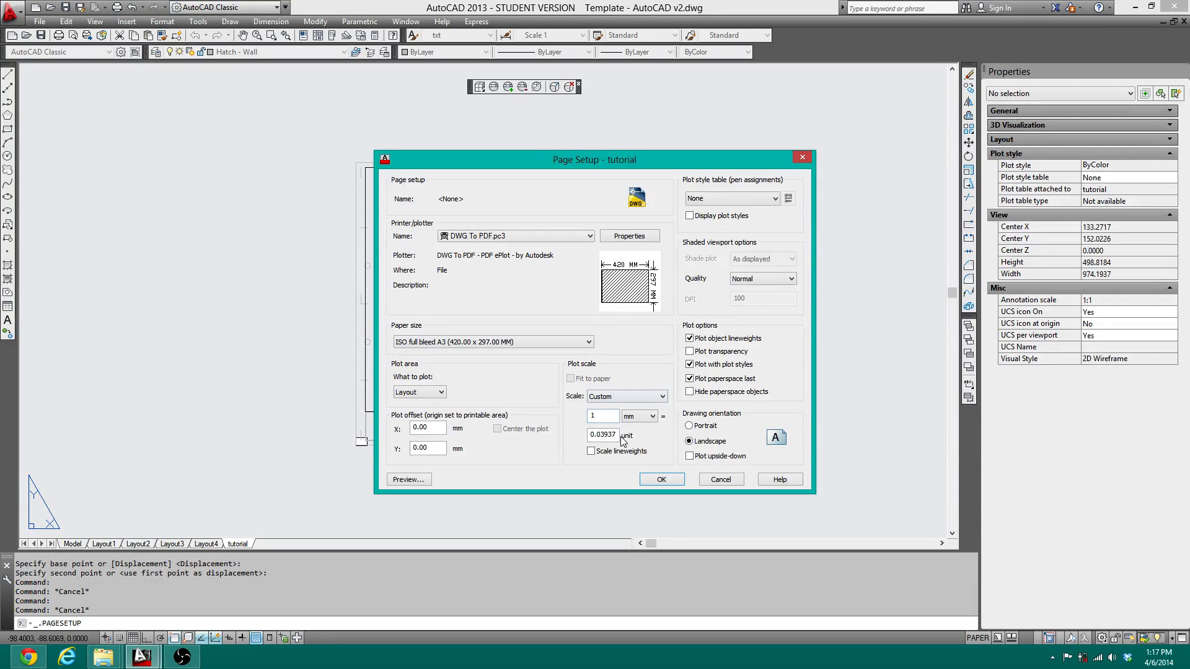
Set the plot scale to 1 mm = 1 unit and assign the SP (B&W) Standard A3.ctb plot style table
drag(618, 436, 559, 441)
text(1)
click(720, 201)
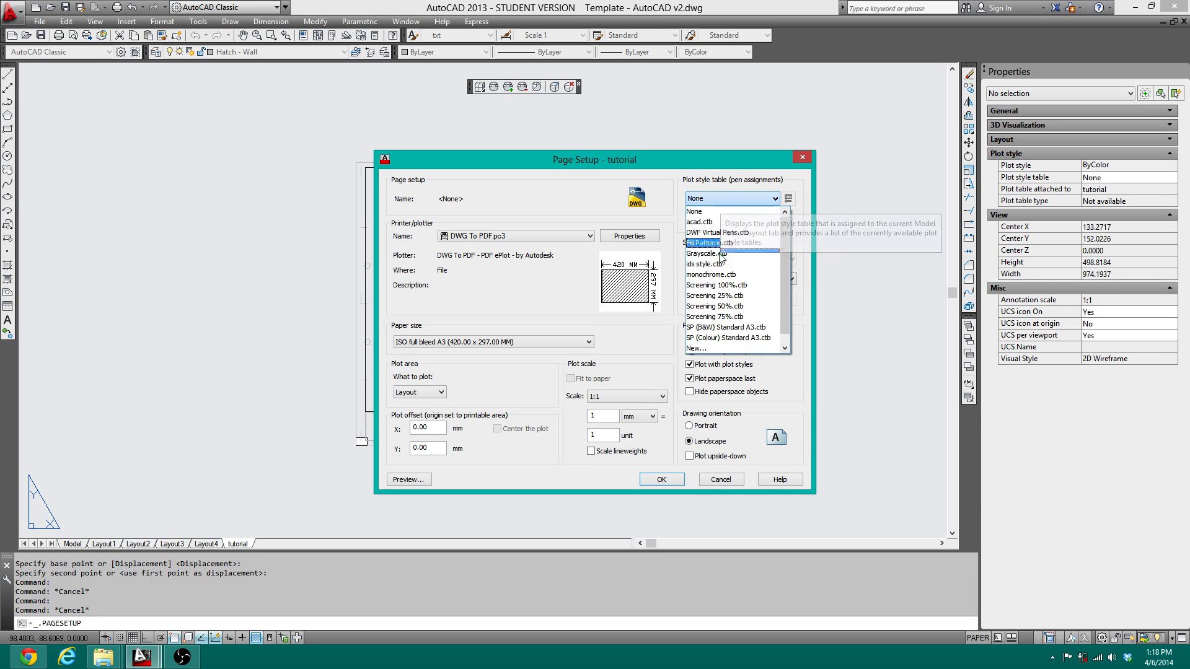
click(729, 327)
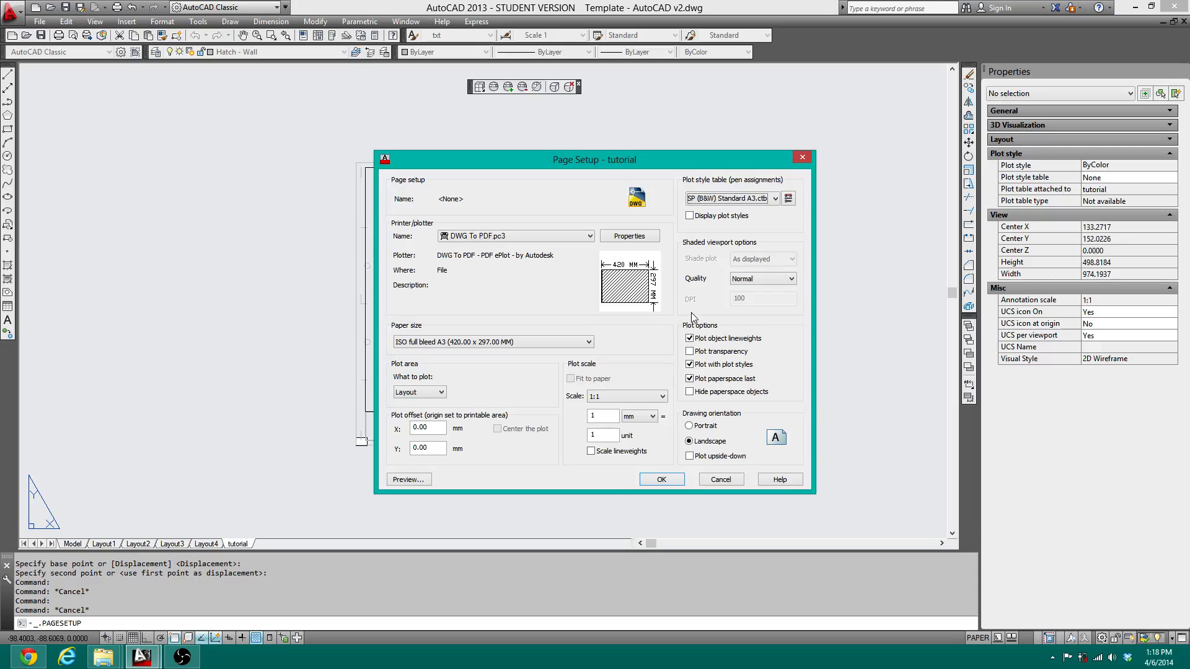
Preview the tutorial page setup, accept its settings, and close the Page Setup Manager
click(406, 480)
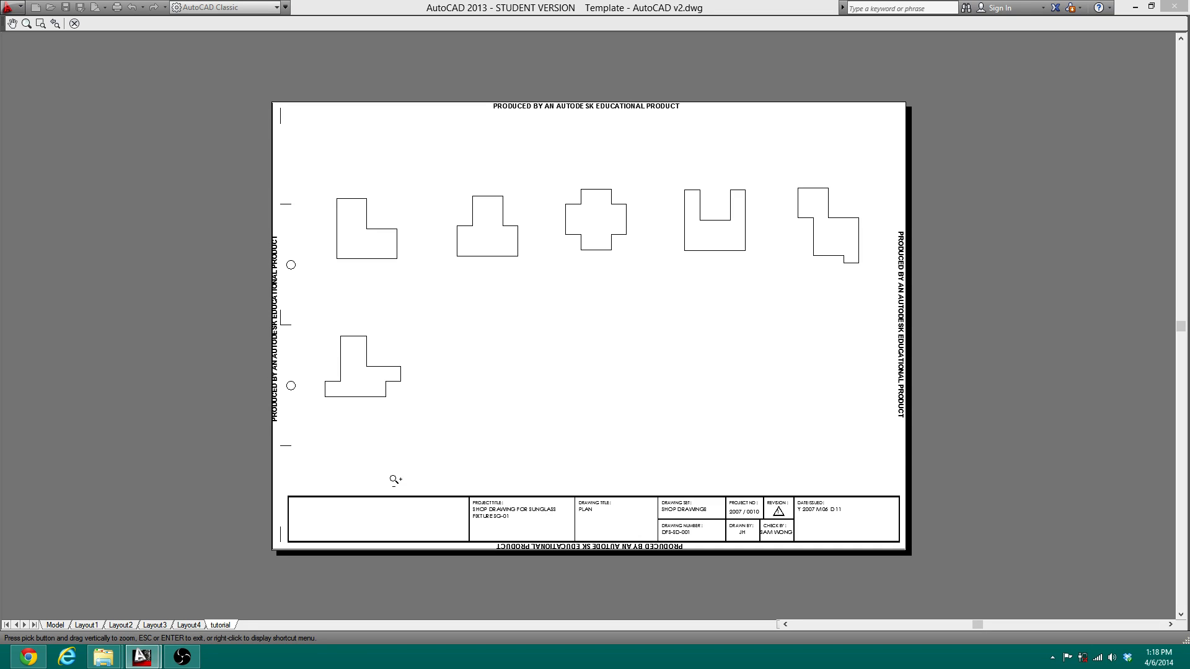
key(Escape)
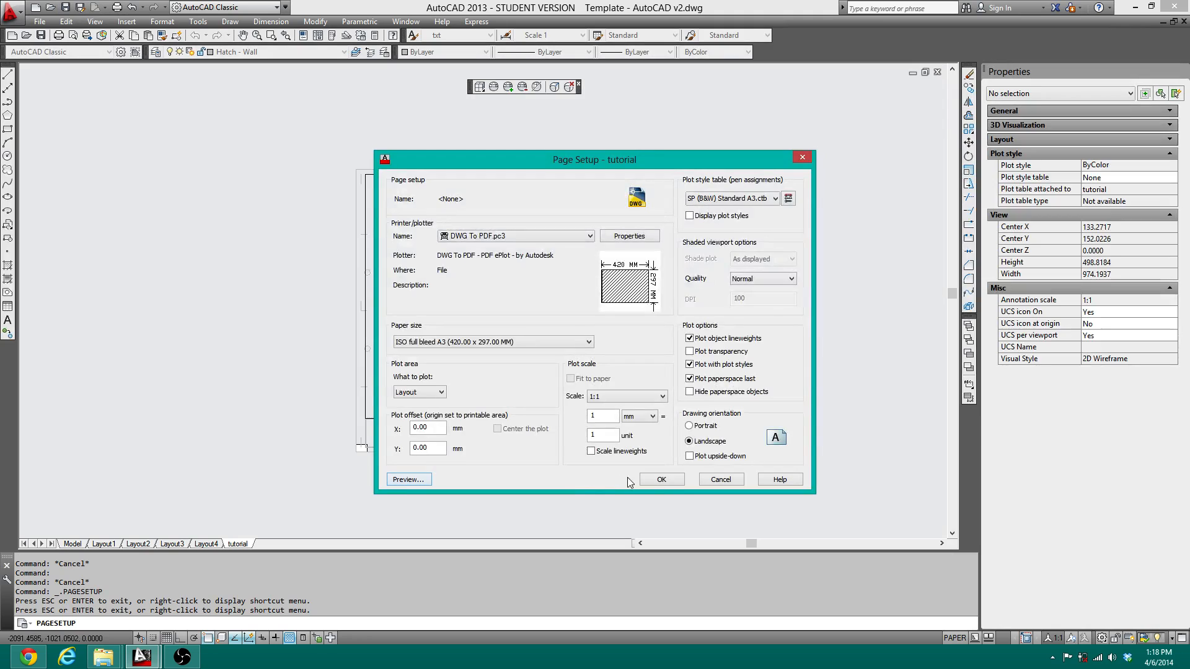
click(661, 479)
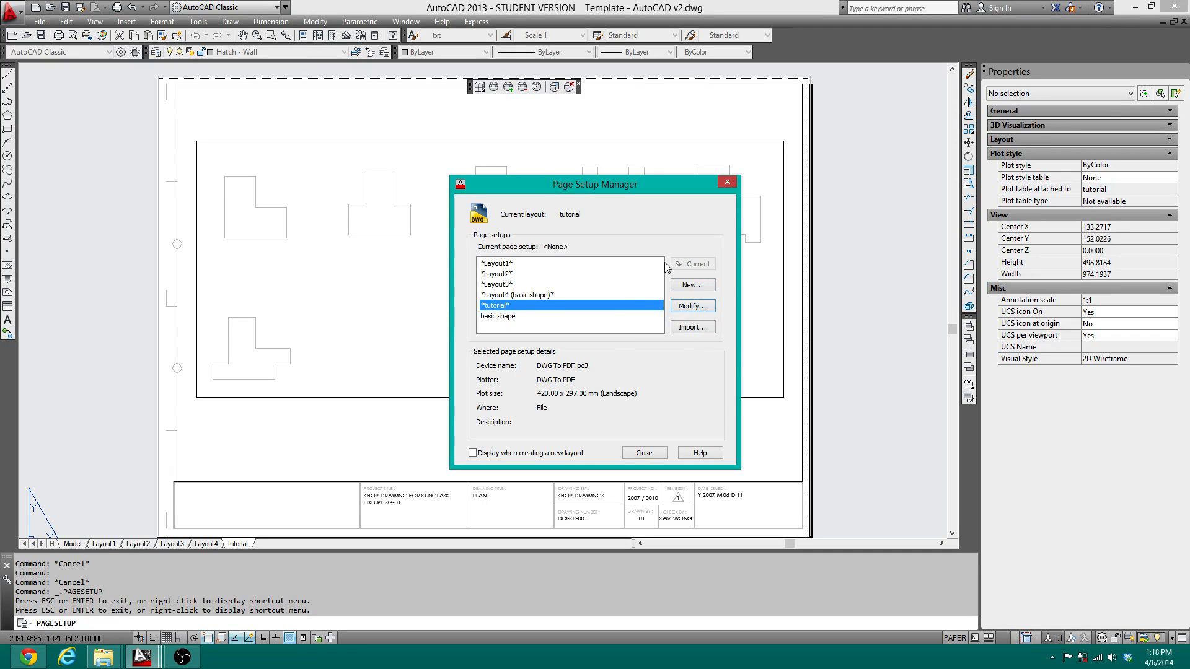
click(659, 451)
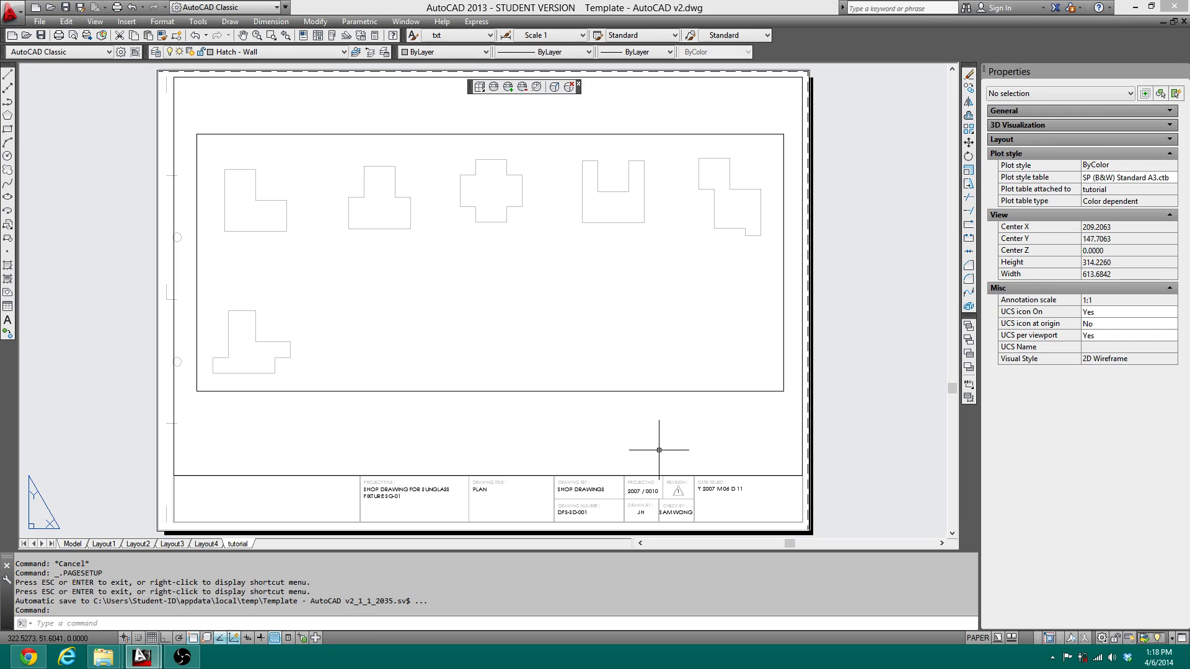
Start a plot of the tutorial layout, check its preview, and cancel without plotting
click(117, 7)
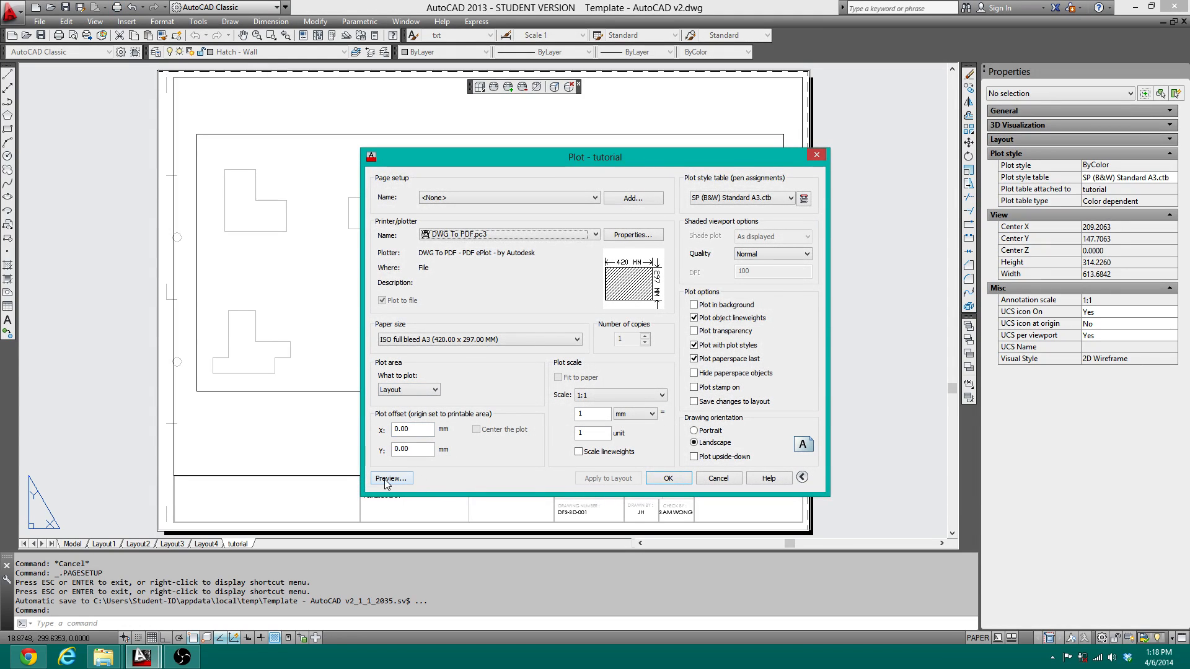
click(409, 481)
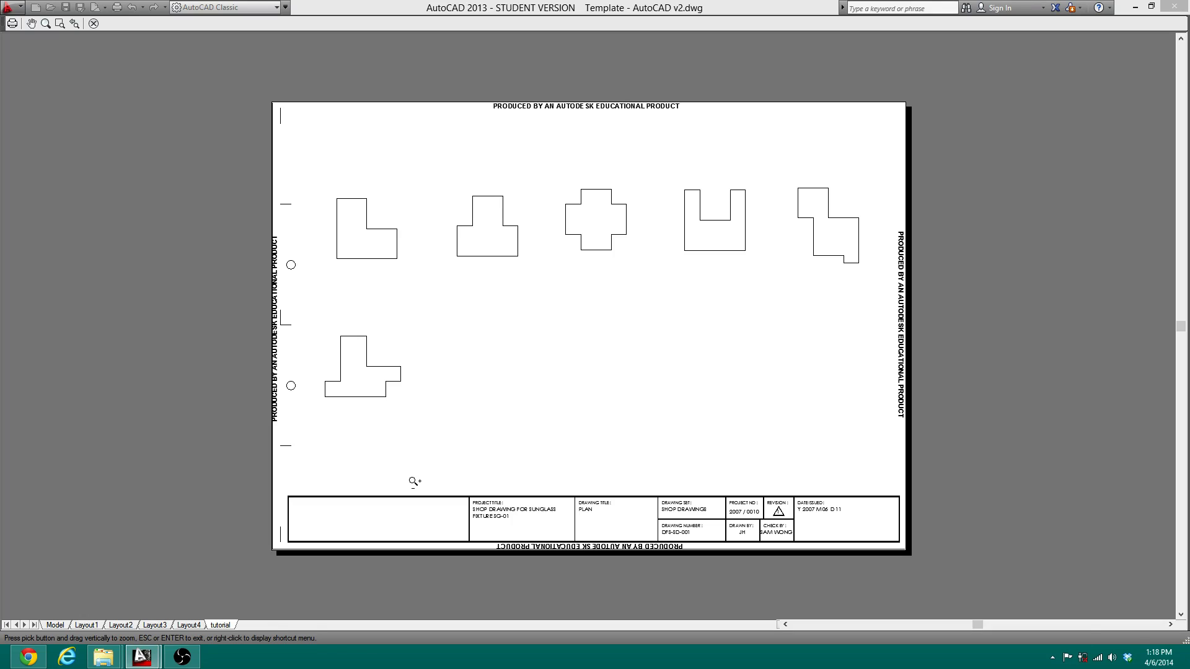
key(Escape)
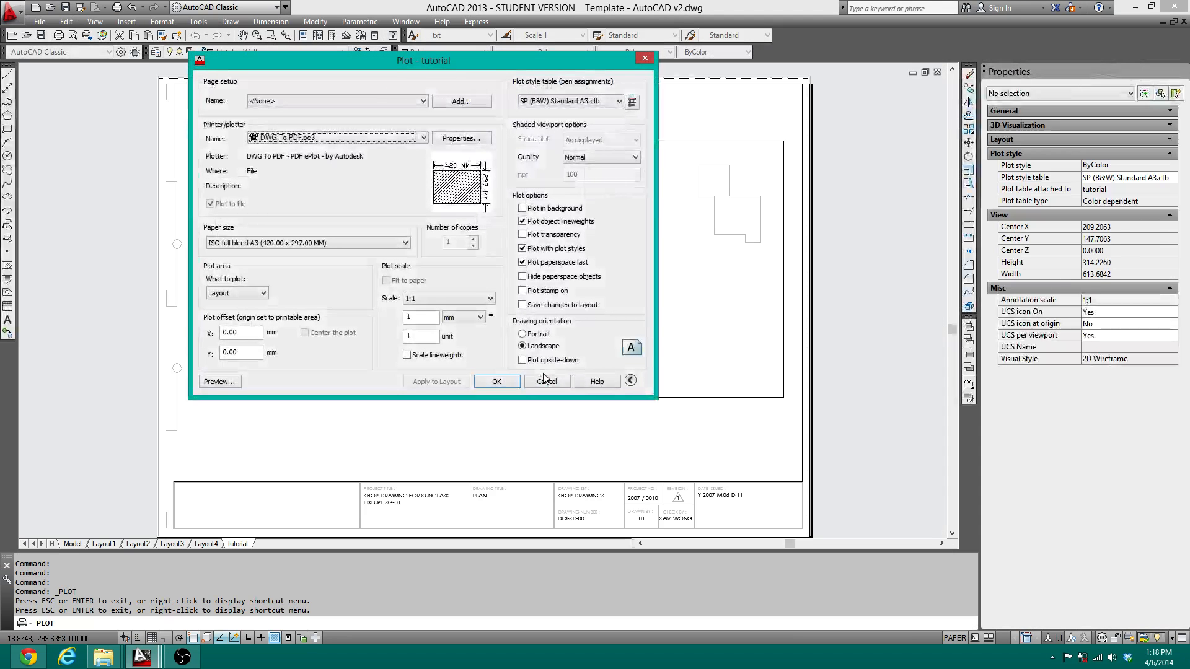
click(546, 381)
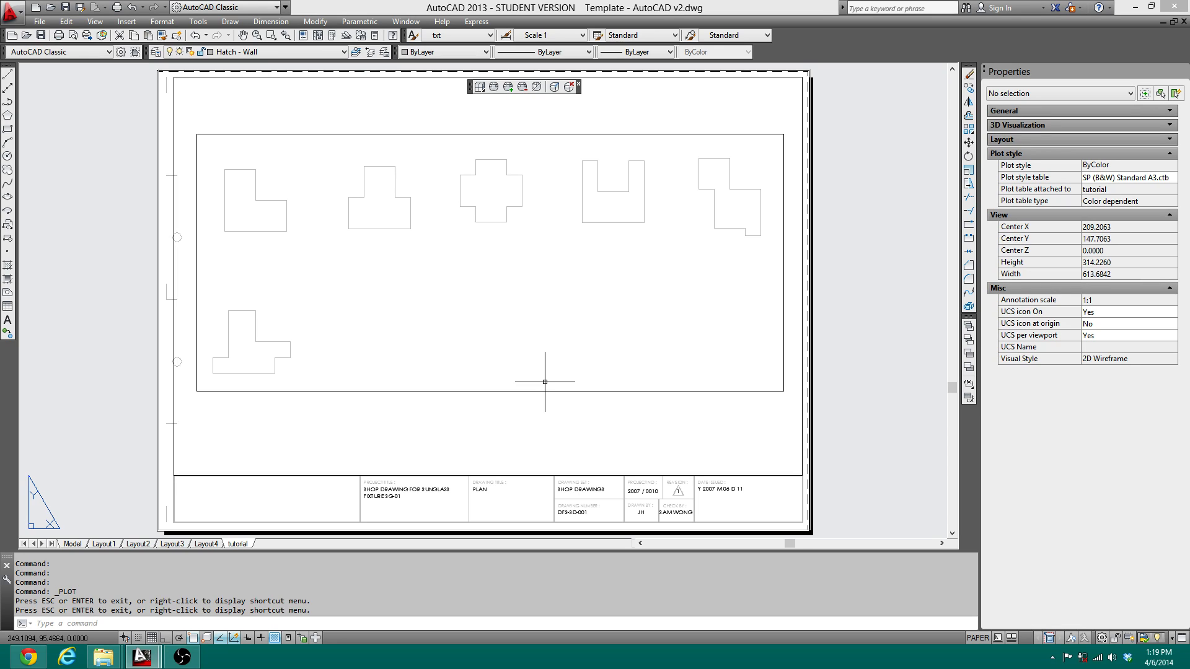
Select the shapes viewport, preview an annotation scale of 1:200, keep 1:100, and clear the selection
scroll(545, 382, down, 2)
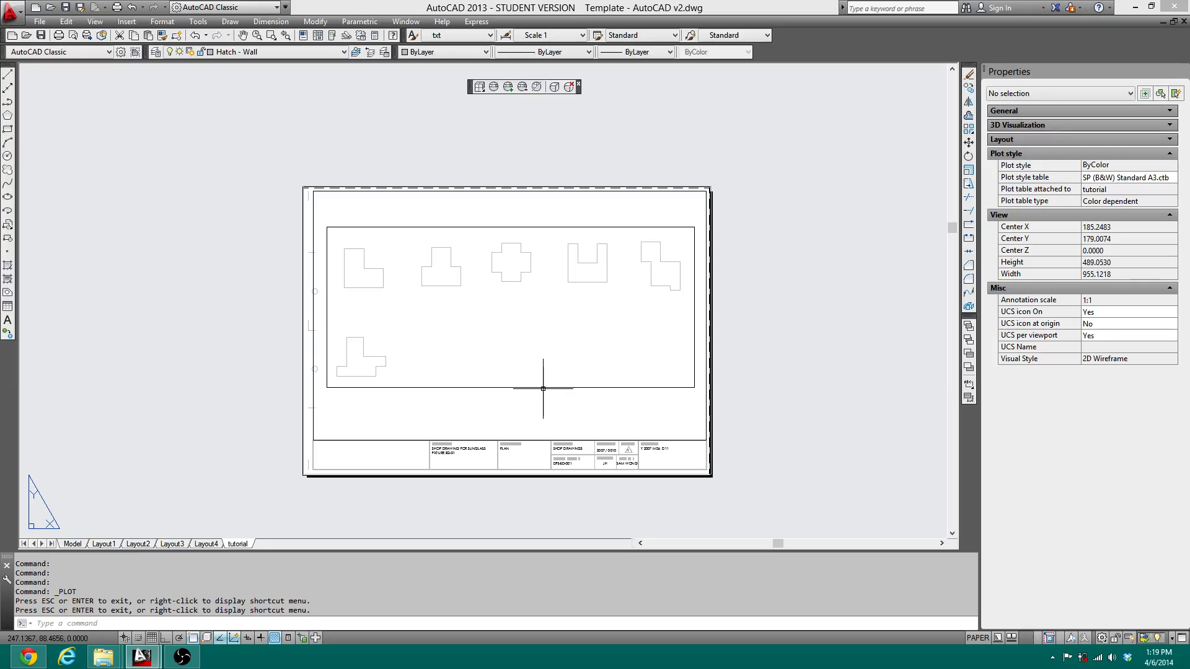
click(542, 388)
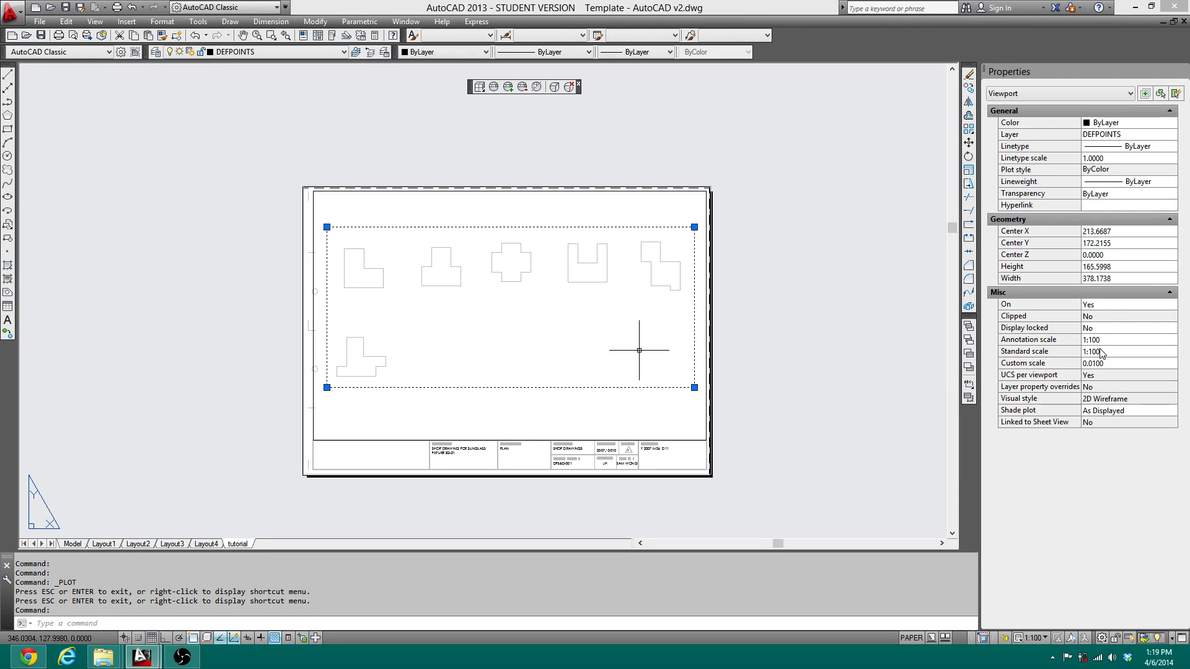
click(1100, 341)
click(1102, 341)
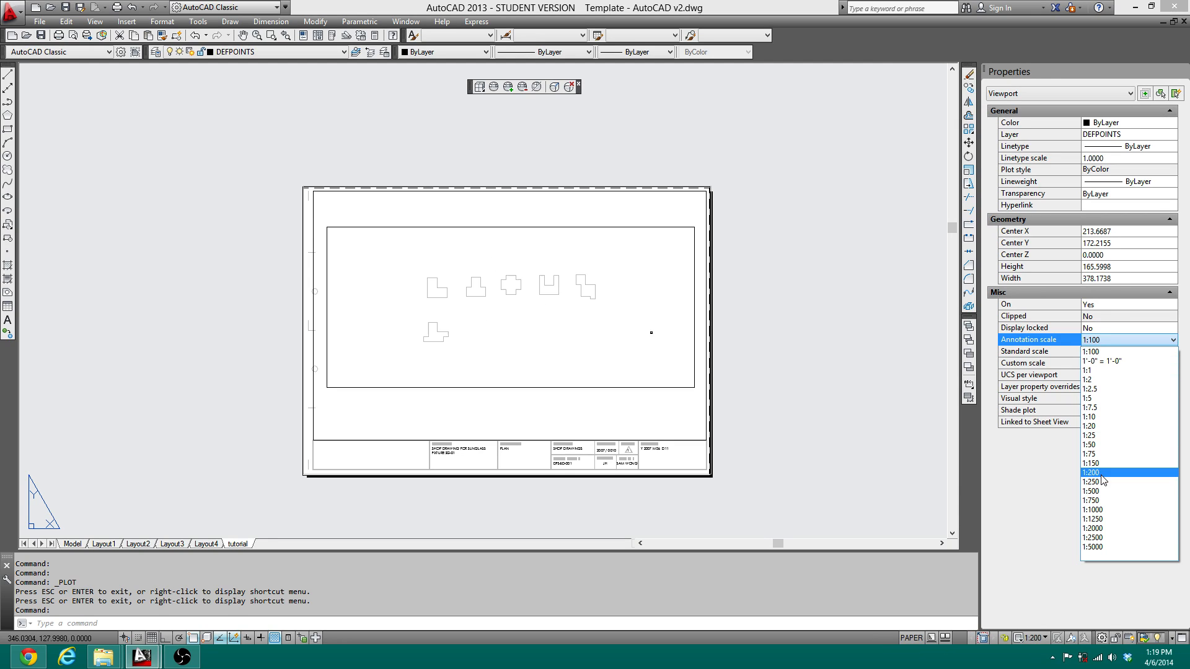
click(1101, 352)
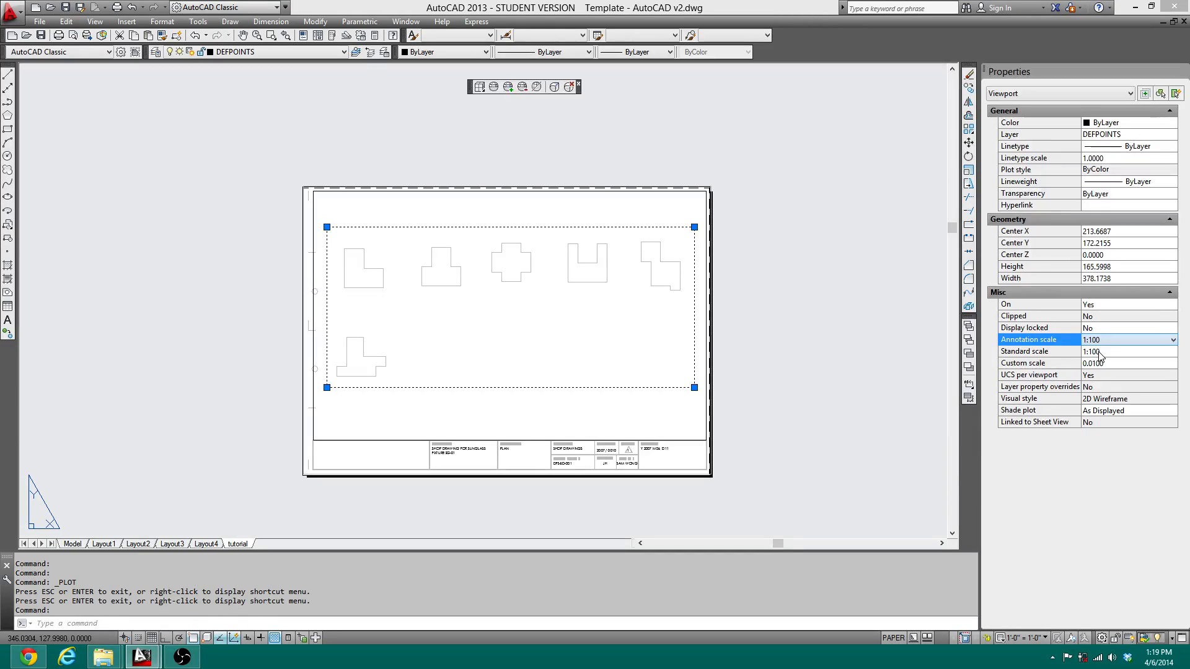
click(796, 386)
key(Escape)
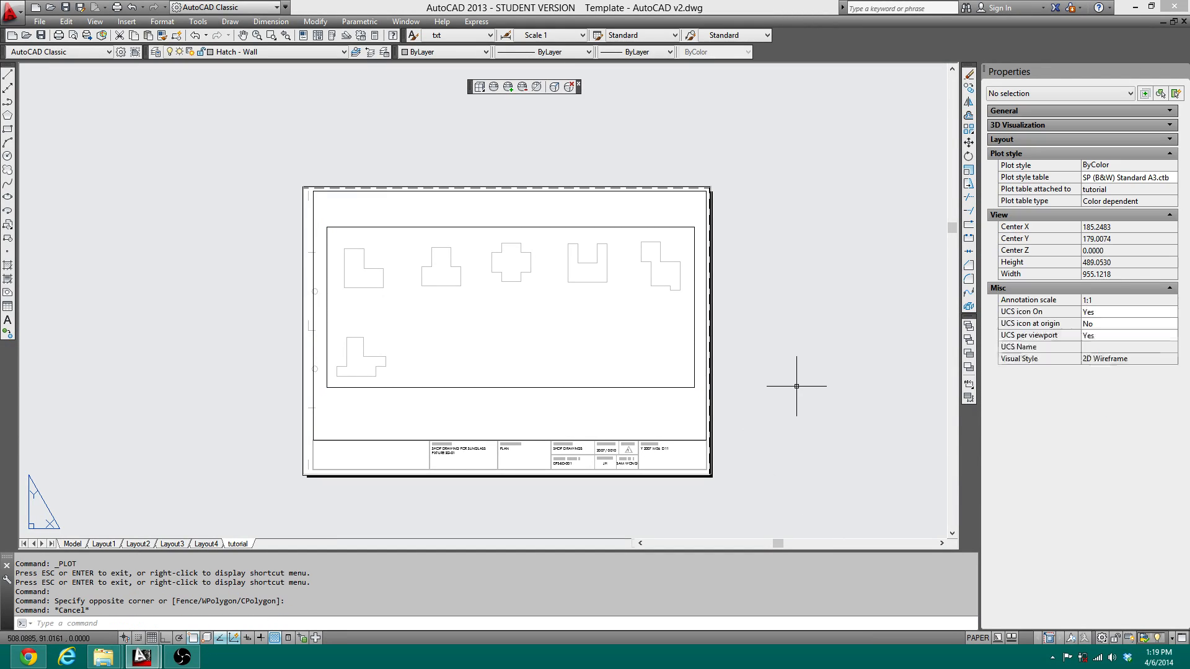